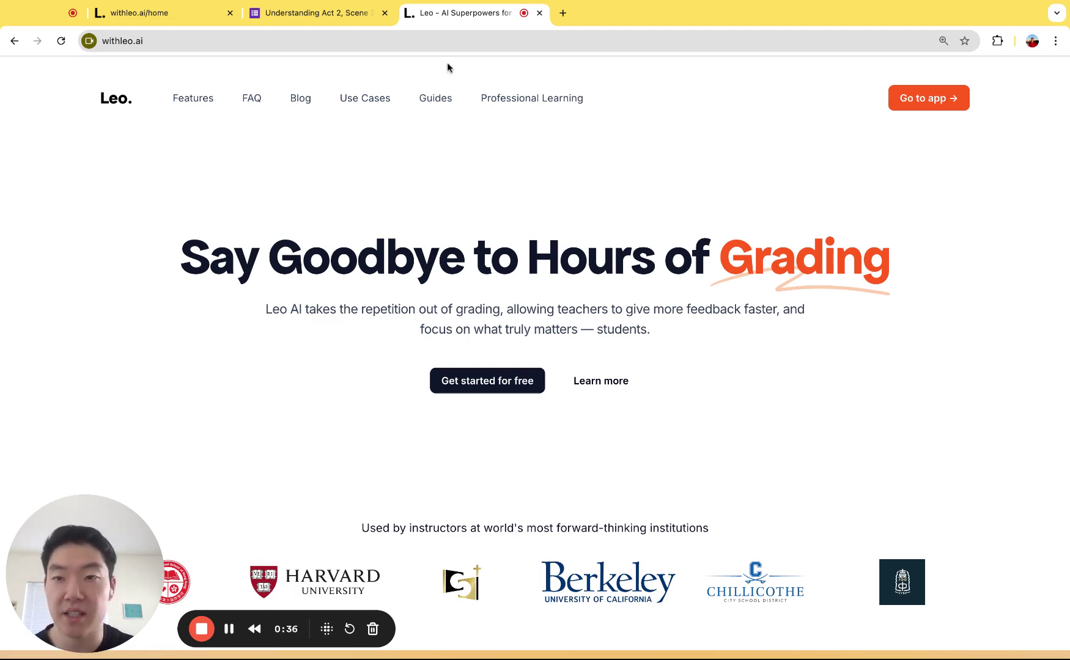
- Switch to the Google Form on Othello Act 2, Scene 3 and examine its questions and the summary of submitted responses
left_click(327, 15)
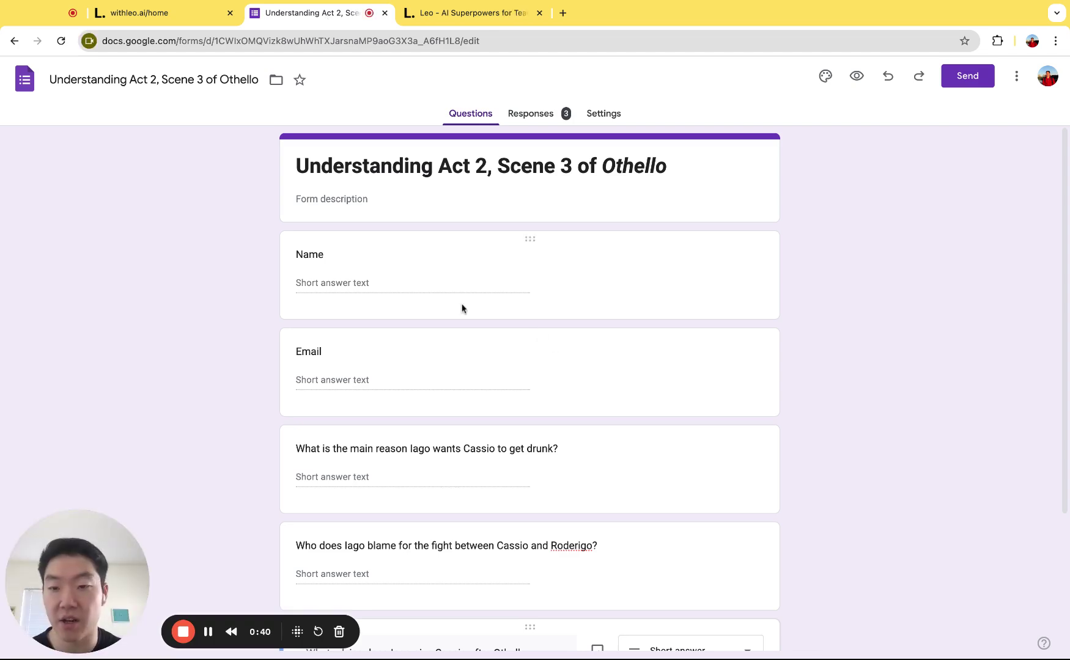
scroll(461, 305, "up", 5)
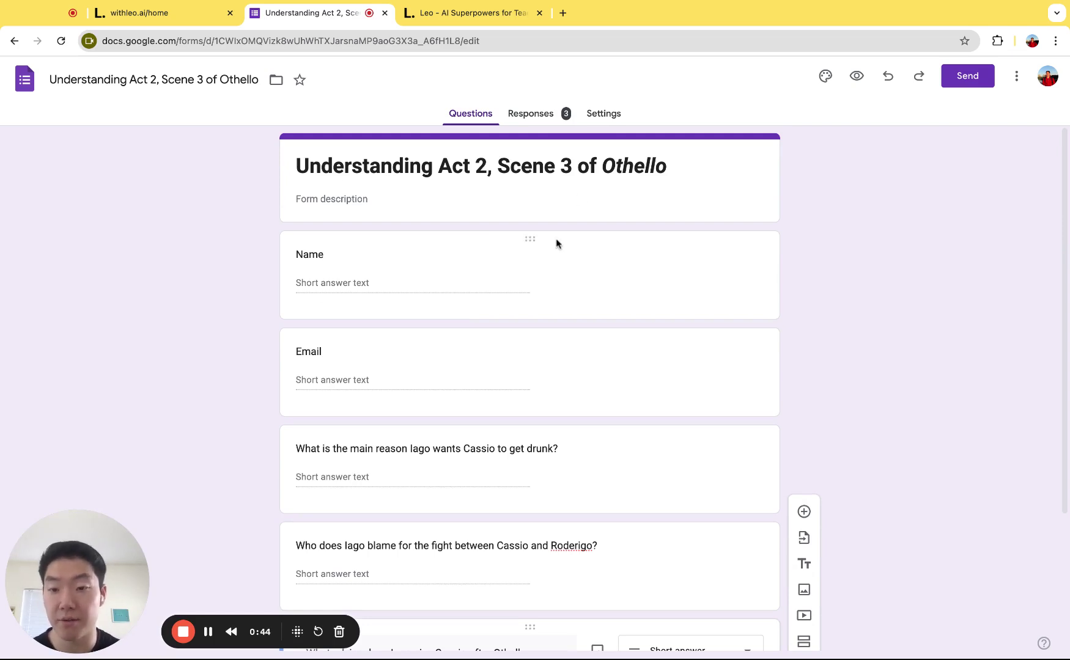
scroll(555, 243, "down", 1)
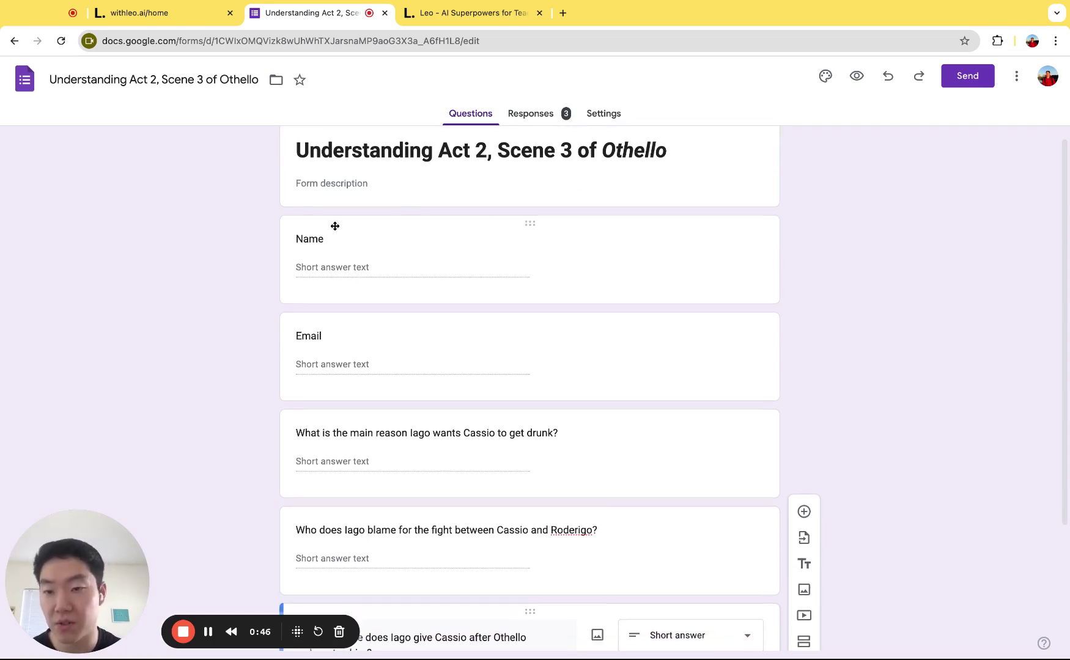
scroll(443, 412, "down", 5)
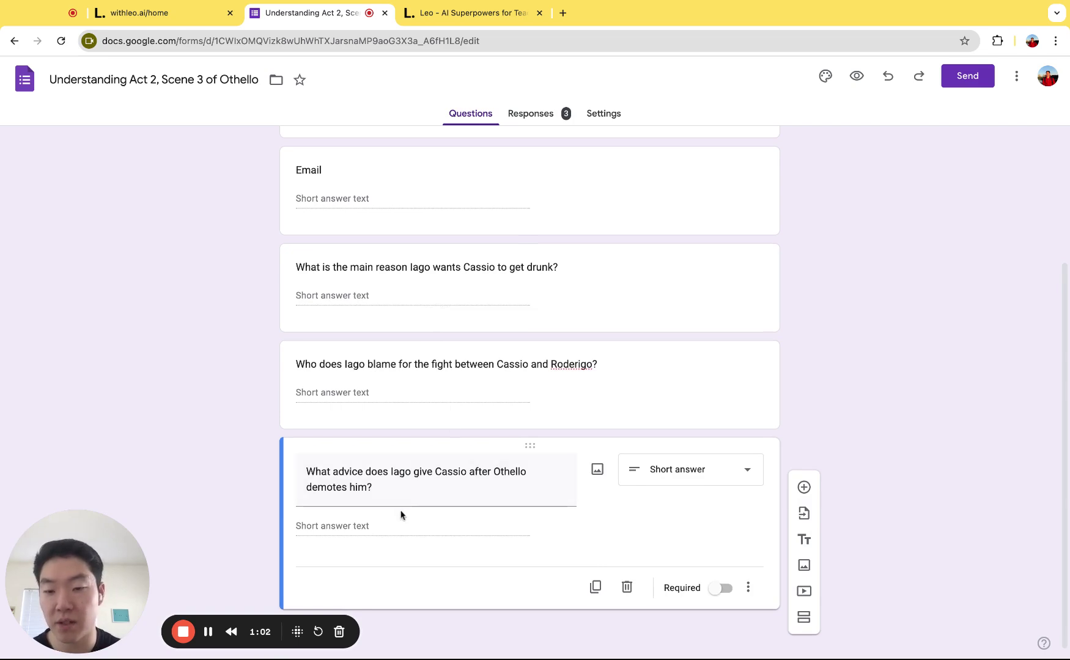
triple_click(398, 487)
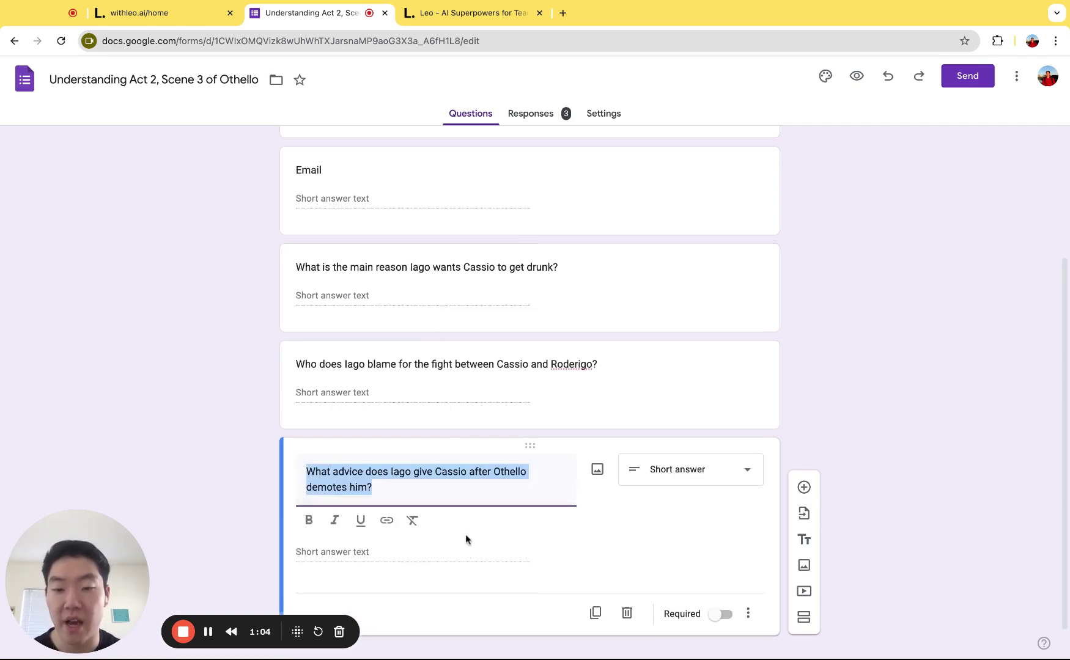
left_click(230, 399)
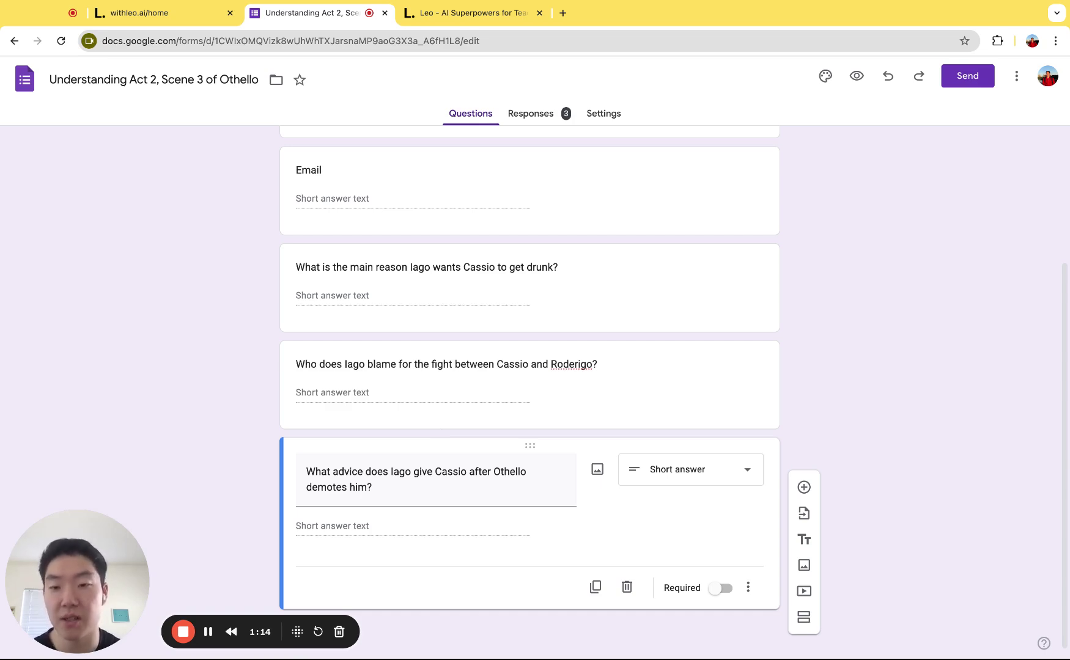
left_click(541, 121)
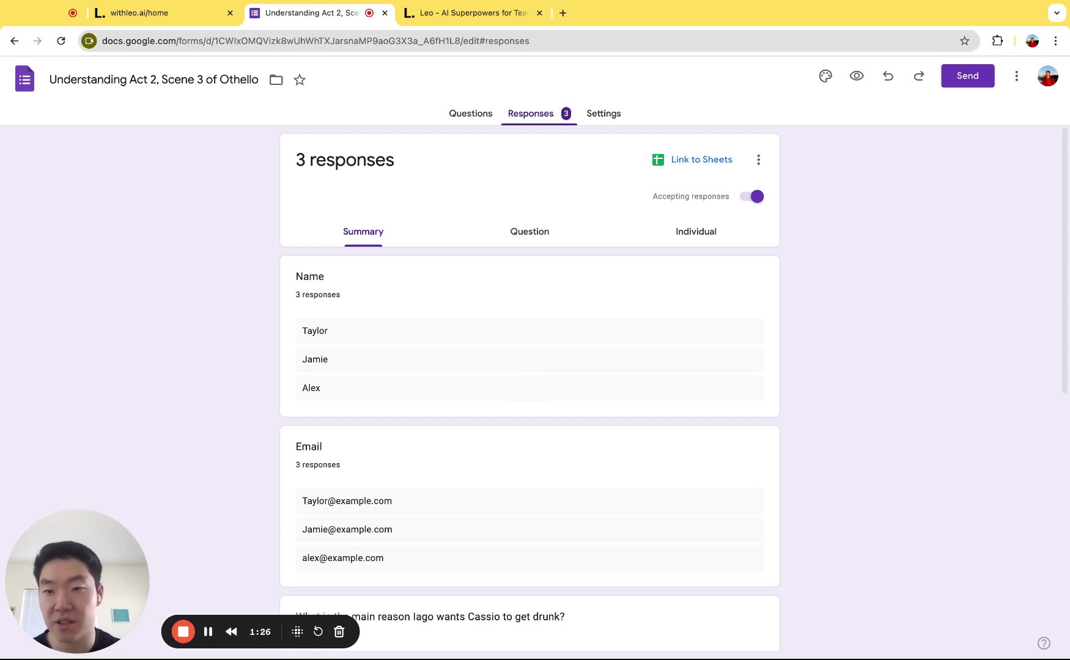
scroll(530, 391, "down", 2)
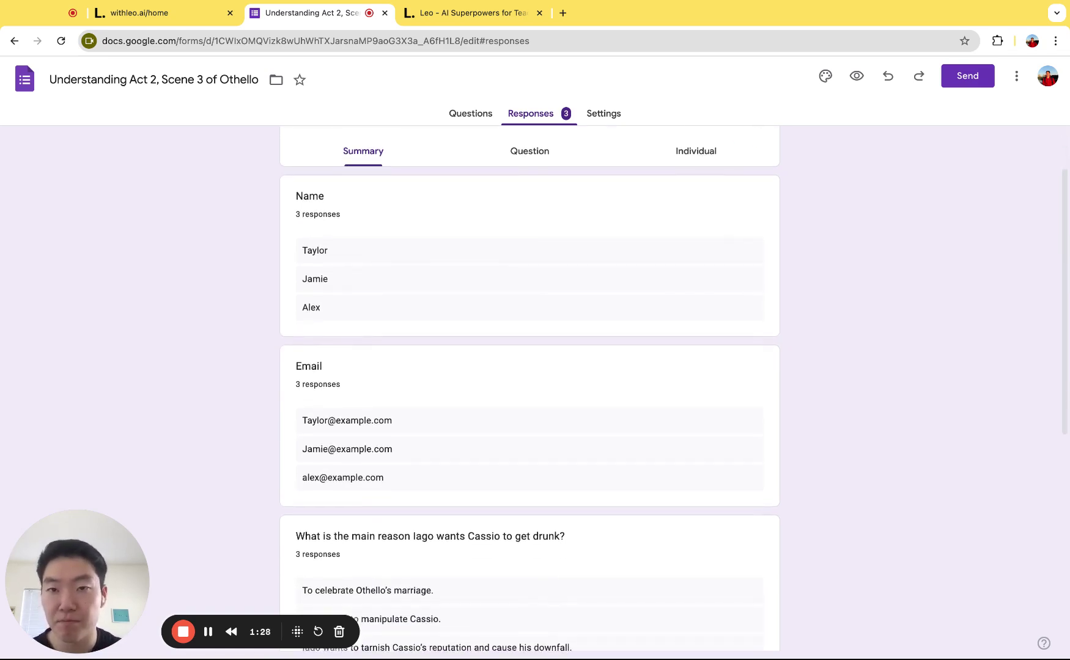
- Switch to Leo and start a new assignment for grading with the Score-Based method
key("ctrl+shift+Tab")
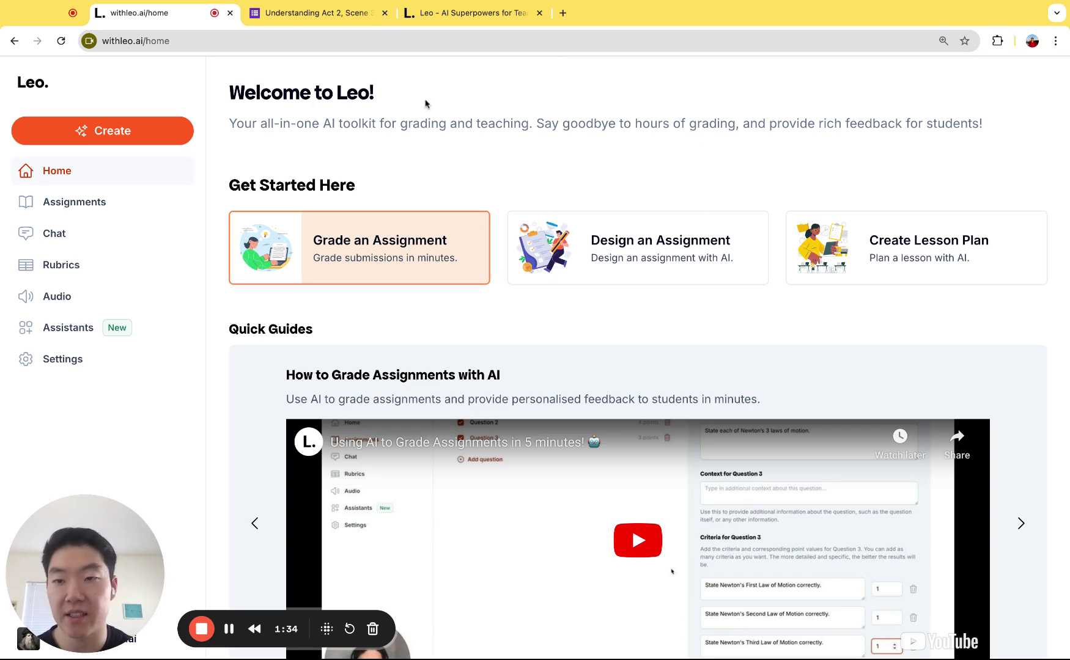
left_click(360, 260)
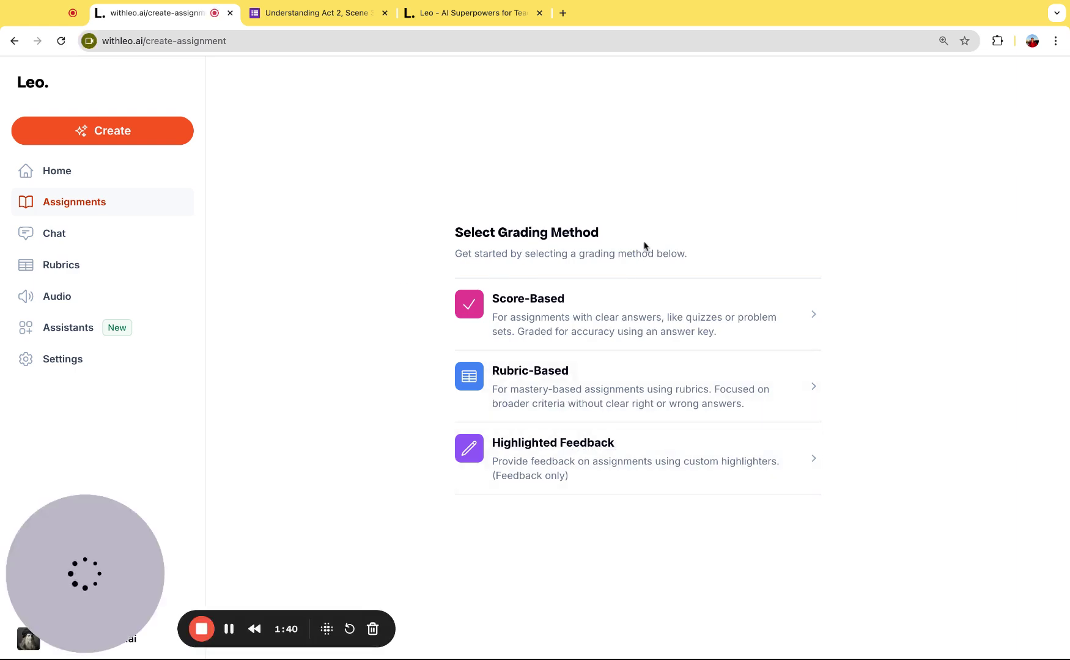
left_click(579, 328)
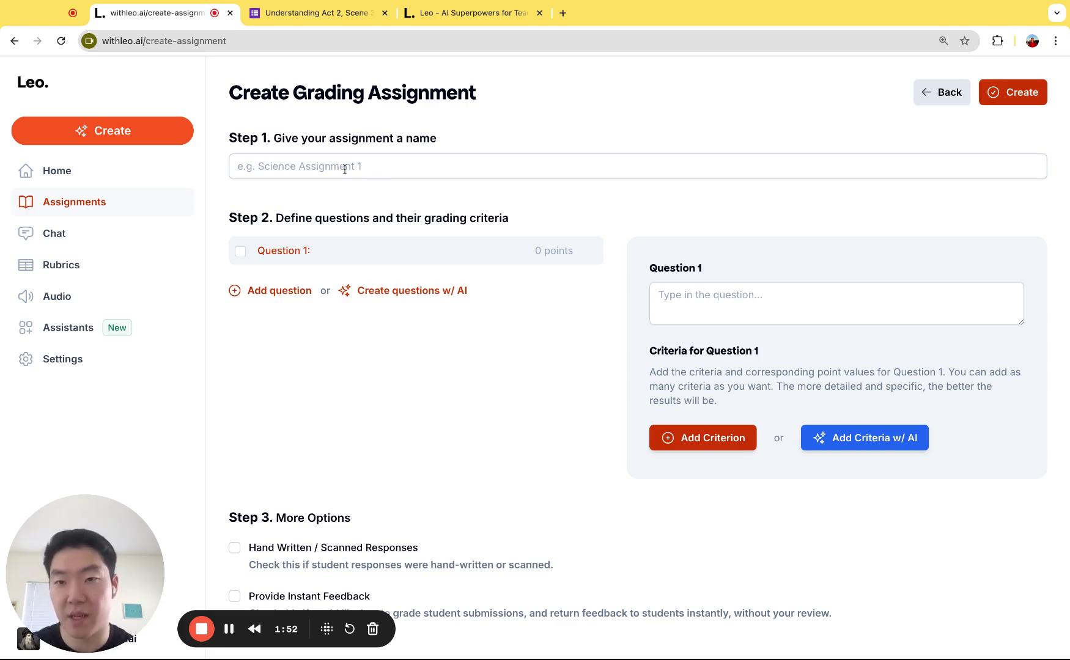
- Copy the title "Understanding Act 2, Scene 3 of Othello" from the Google Form and use it as the assignment name in Leo
left_click(336, 13)
scroll(529, 177, "up", 2)
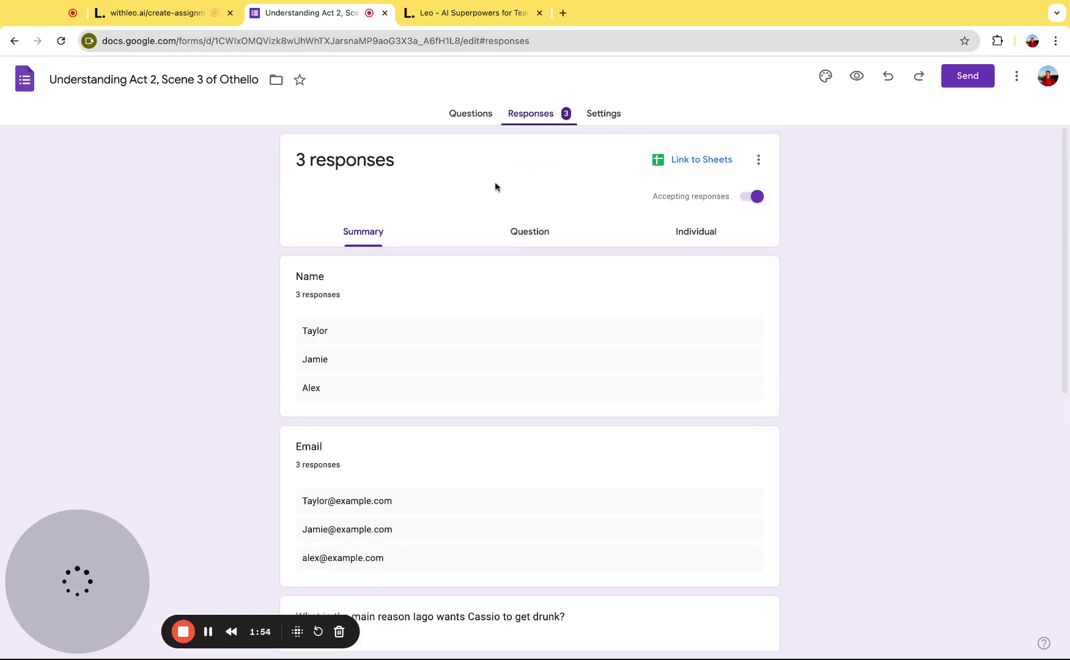
left_click(460, 114)
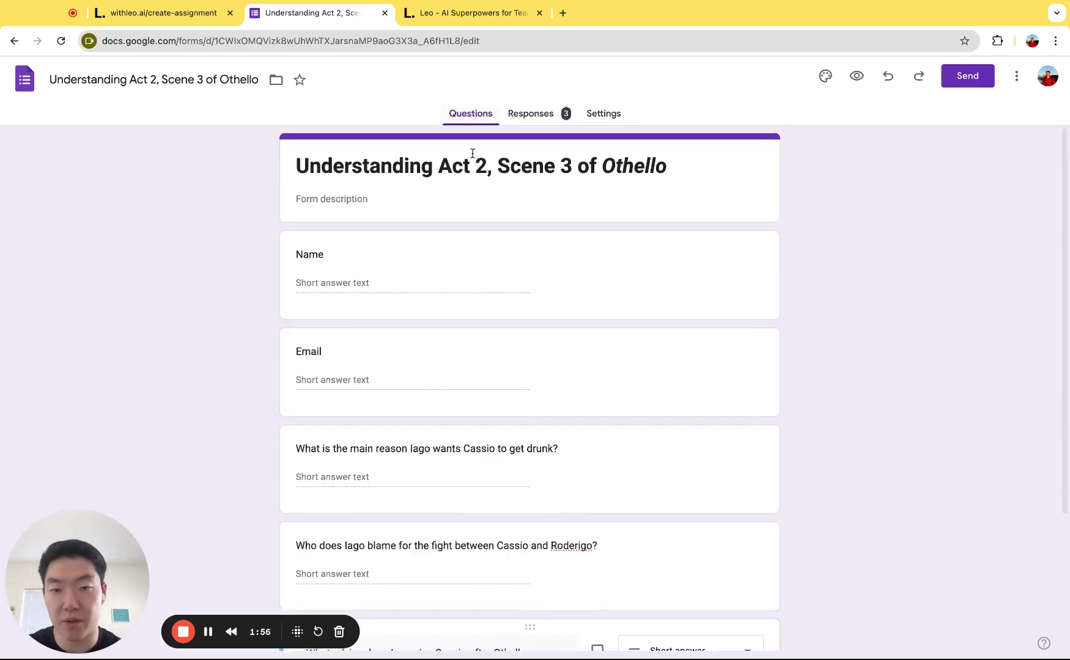
left_click(486, 163)
triple_click(486, 164)
key("ctrl+c")
left_click(179, 20)
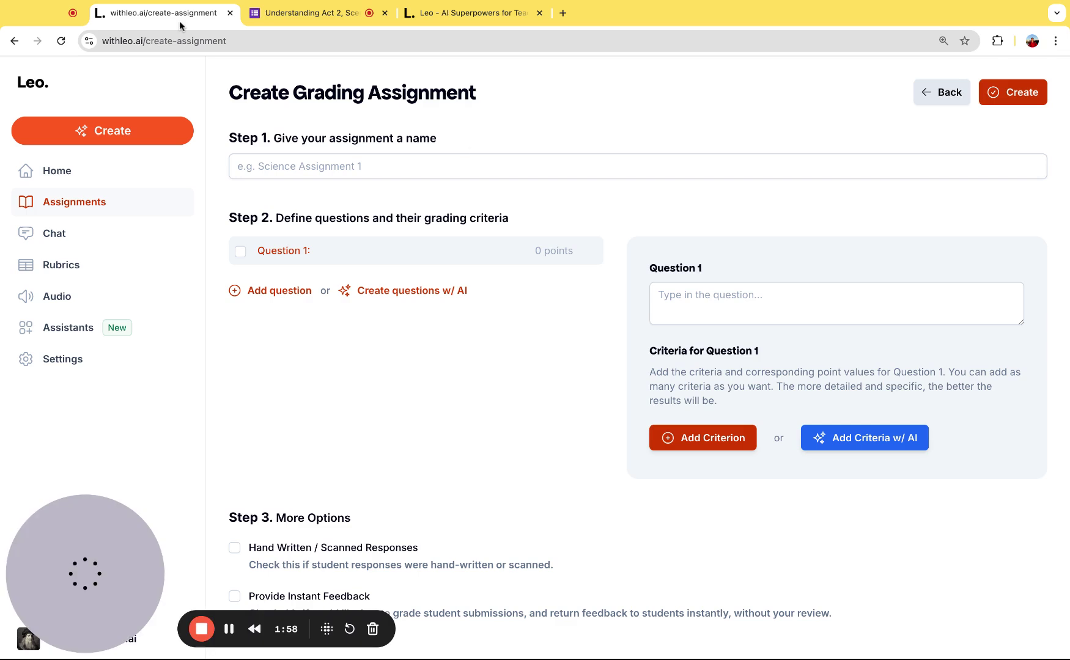
left_click(485, 166)
key("ctrl+v")
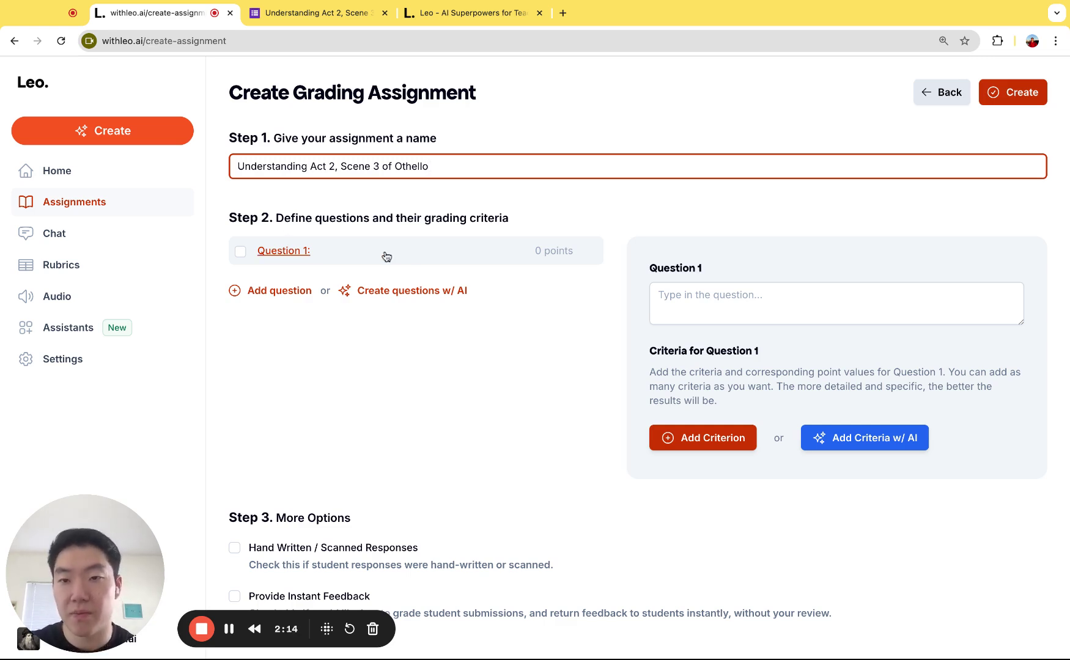
- Copy "What is the main reason Iago wants Cassio to get drunk?" from the Google Form into Leo as the Question 1 text
key("ctrl+Tab")
scroll(402, 379, "down", 2)
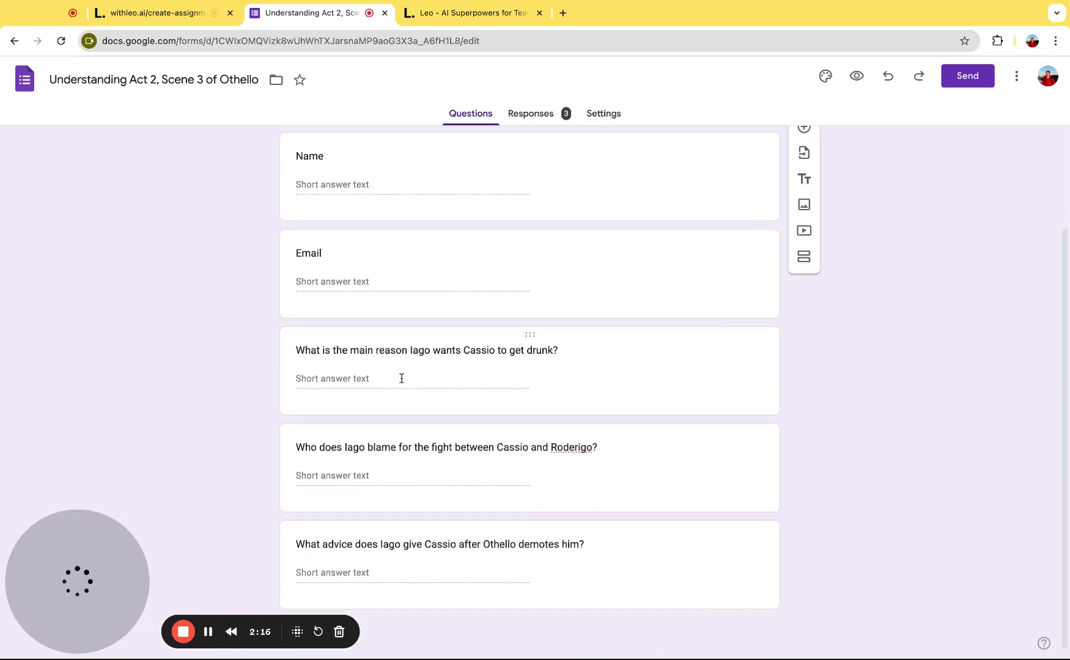
left_click(348, 352)
key("ctrl+c")
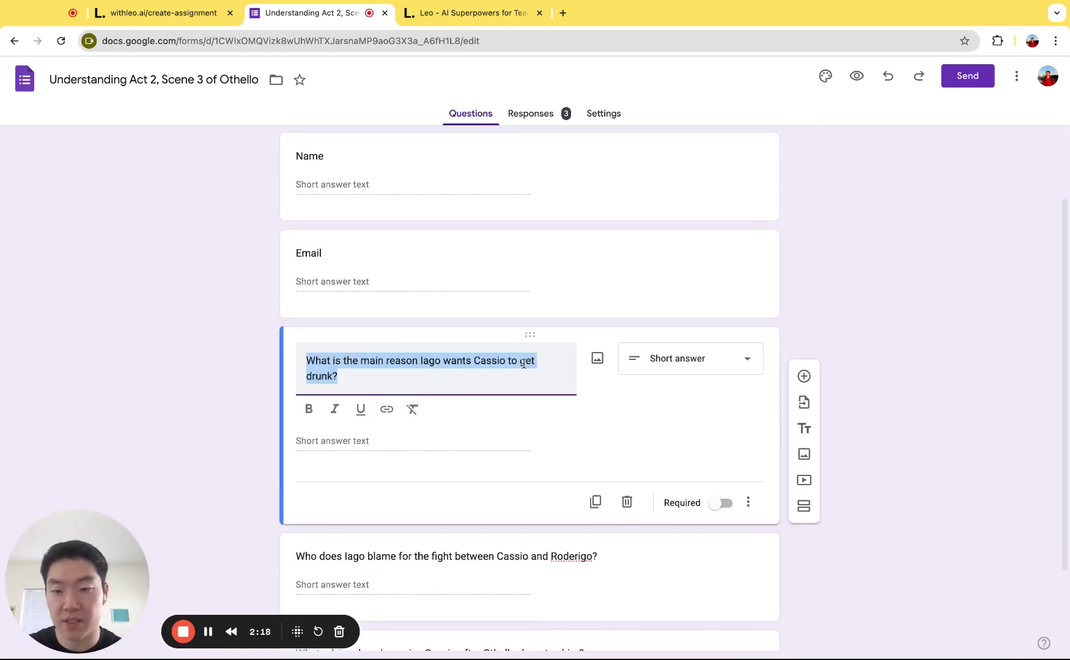
key("ctrl+shift+Tab")
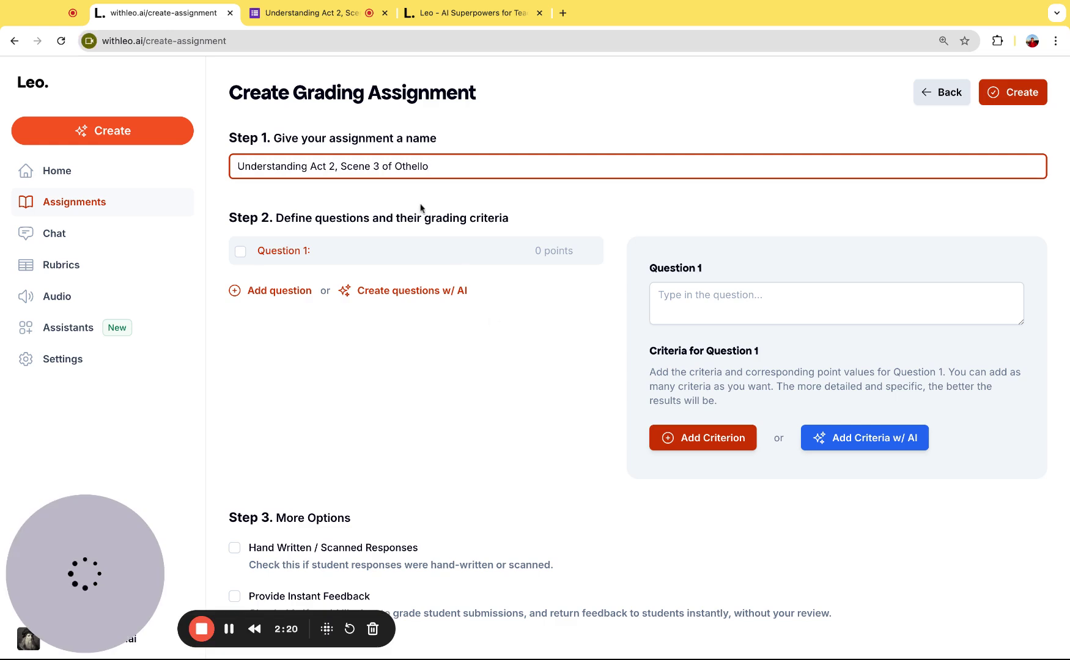
left_click(792, 305)
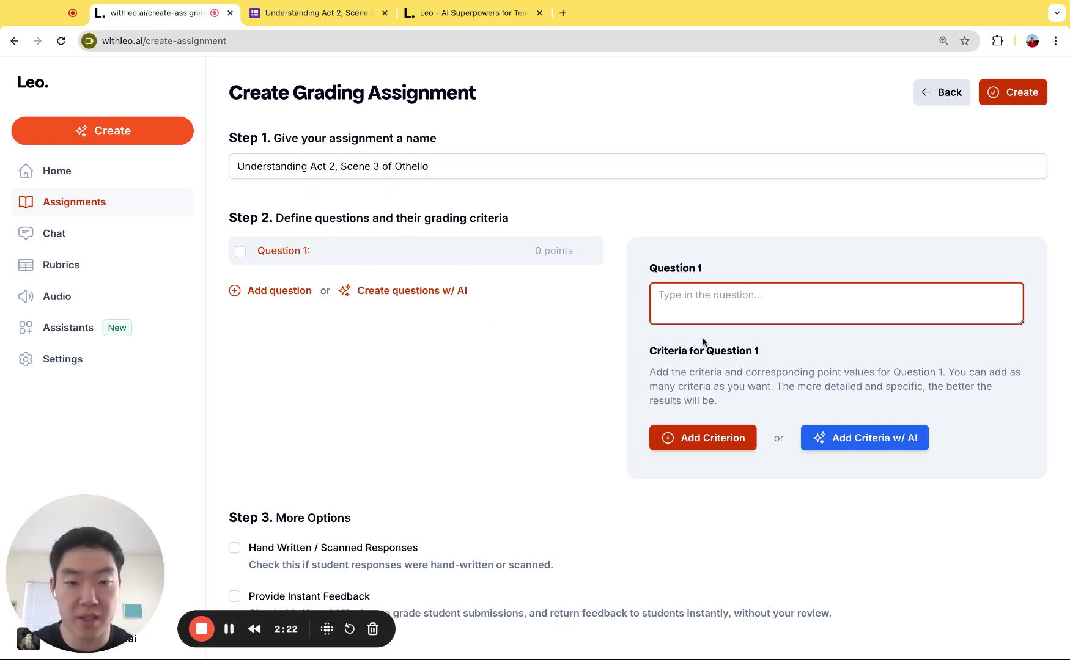
key("ctrl+v")
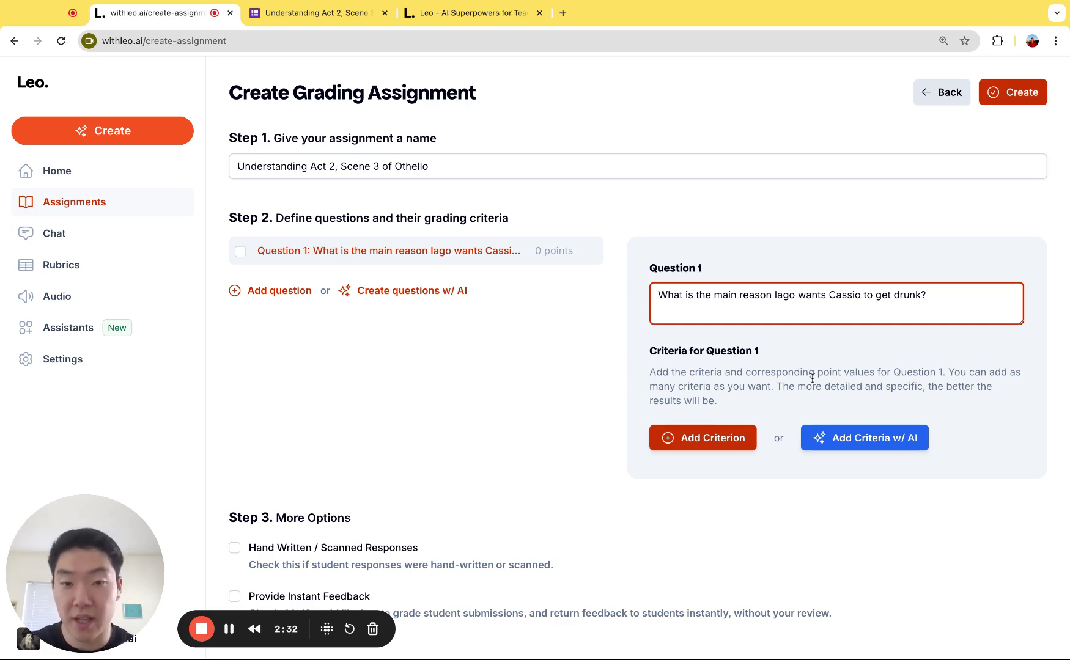
- Give Question 1 a single criterion described as "Student understands that Iago wants to tarnish Cassio's reputation."
left_click(698, 436)
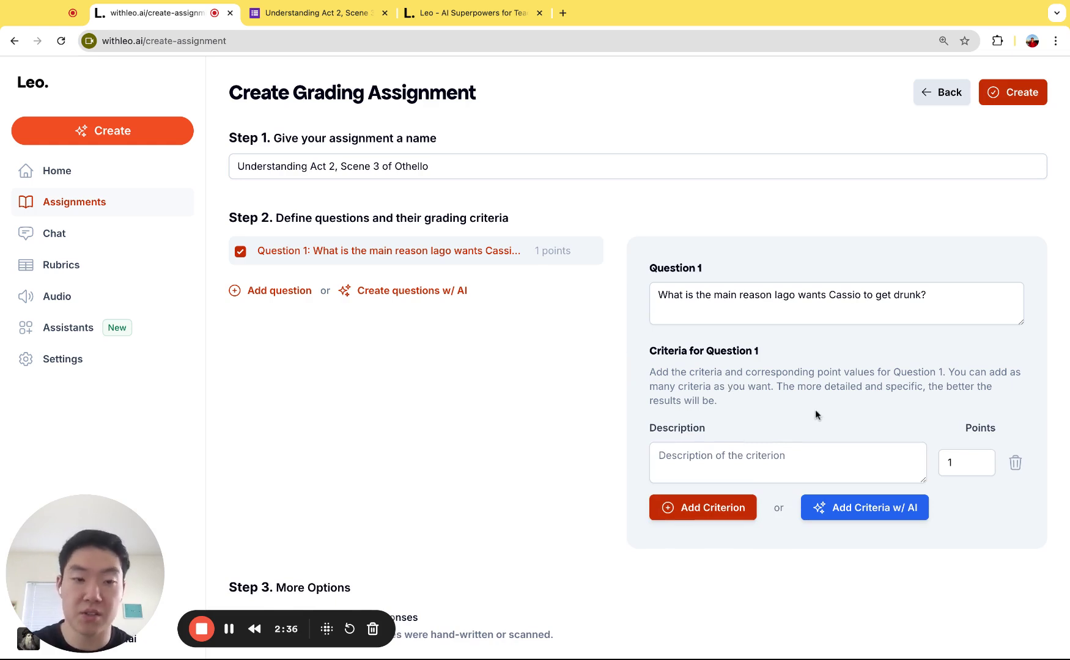
left_click(767, 464)
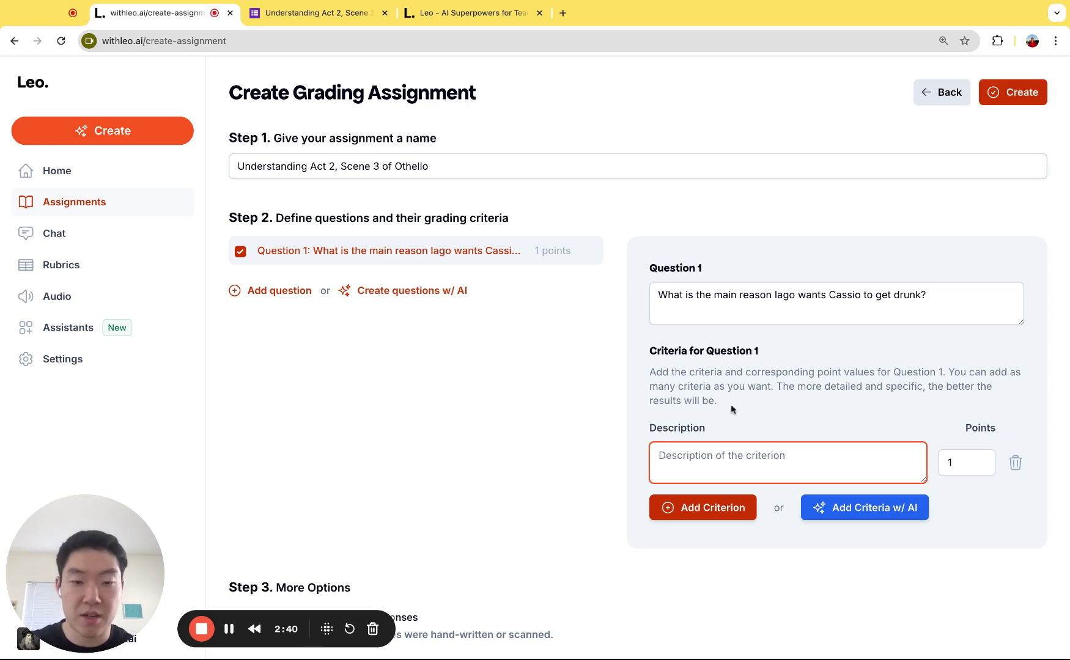
left_click(723, 514)
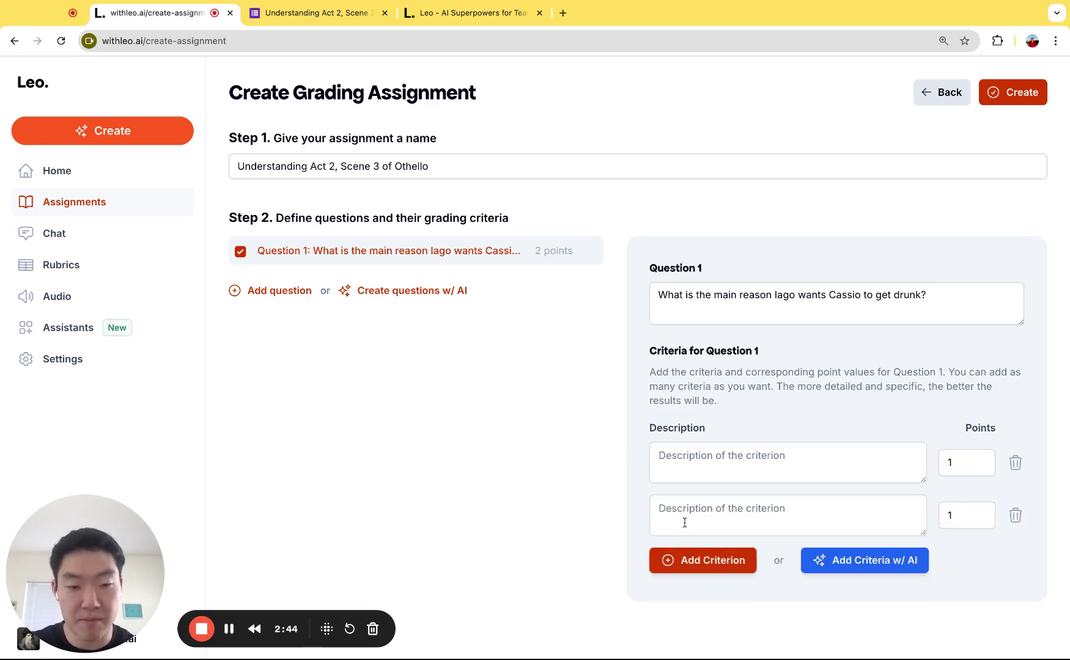
left_click(1017, 517)
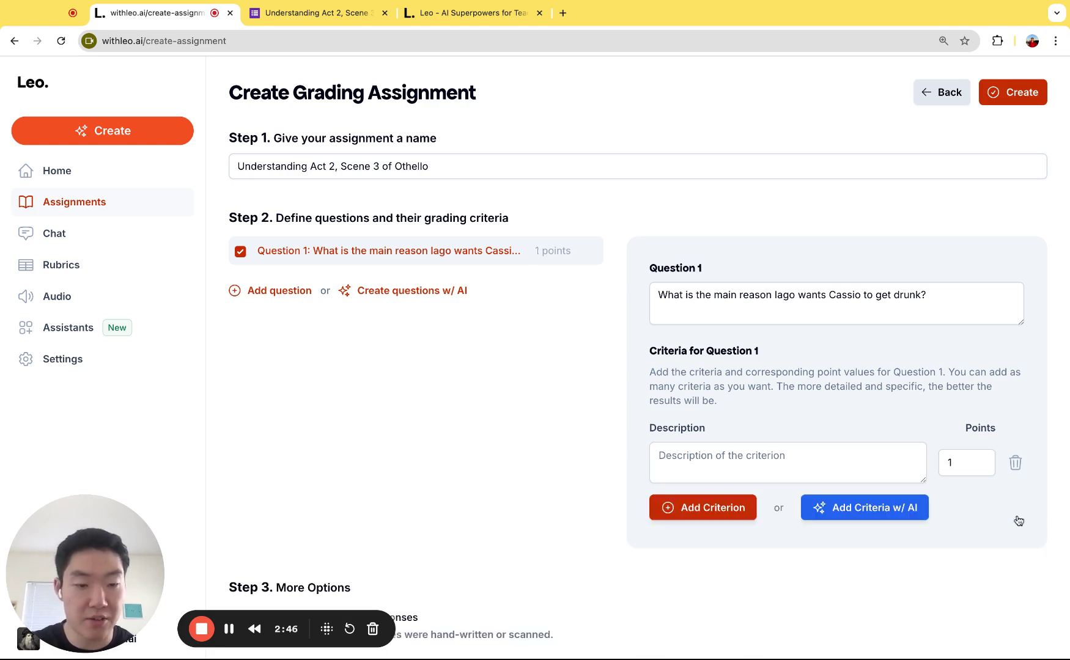
left_click(753, 449)
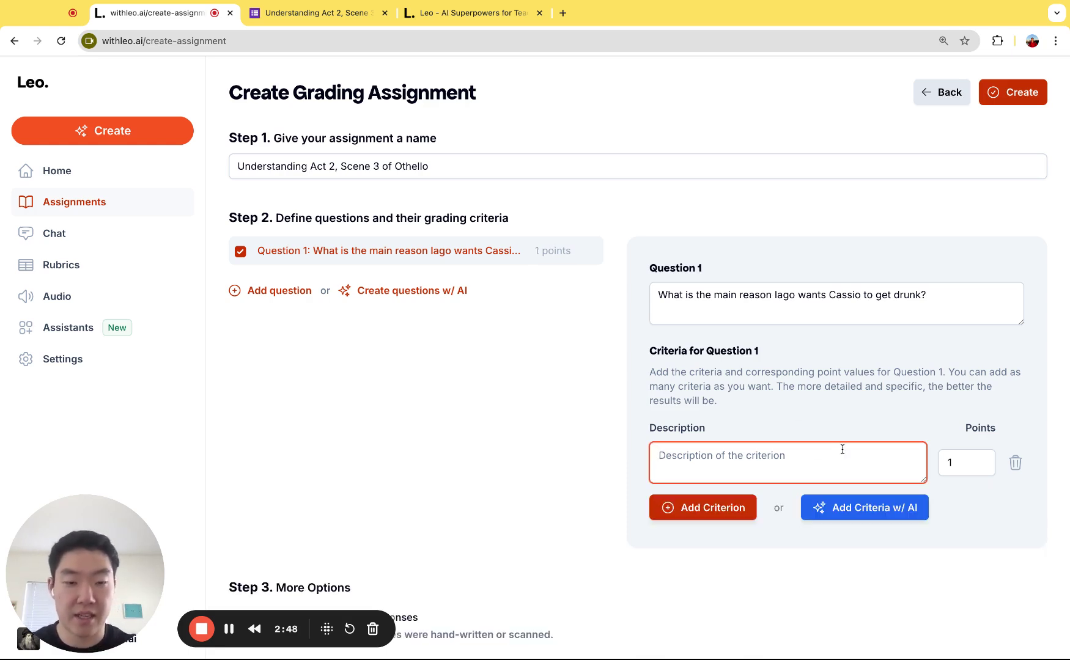
type("Student under")
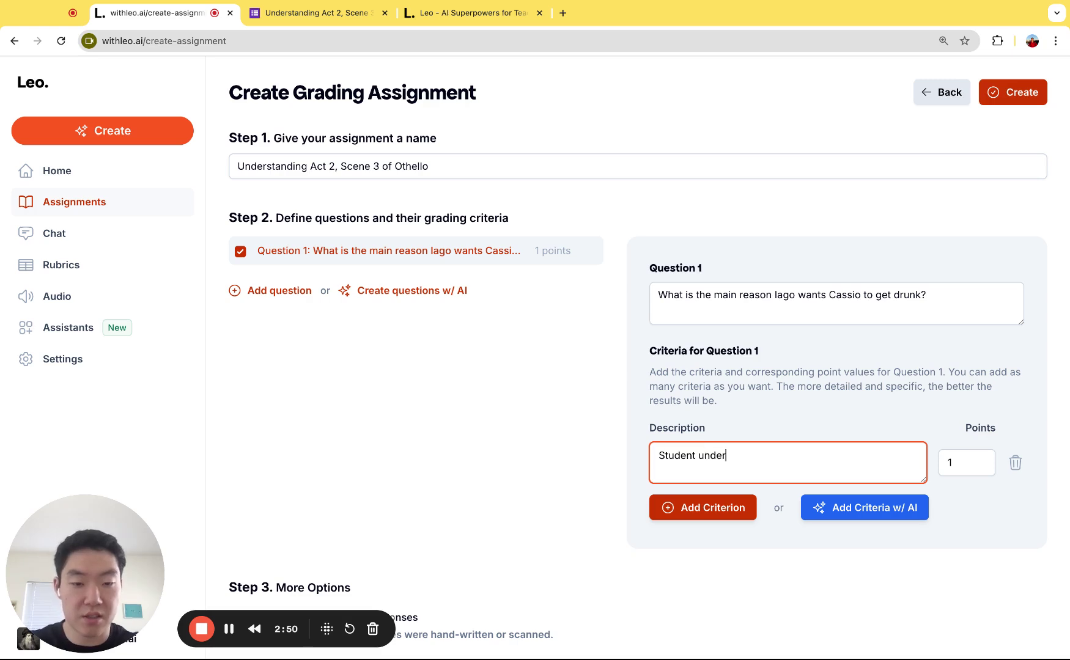
type("stands that ")
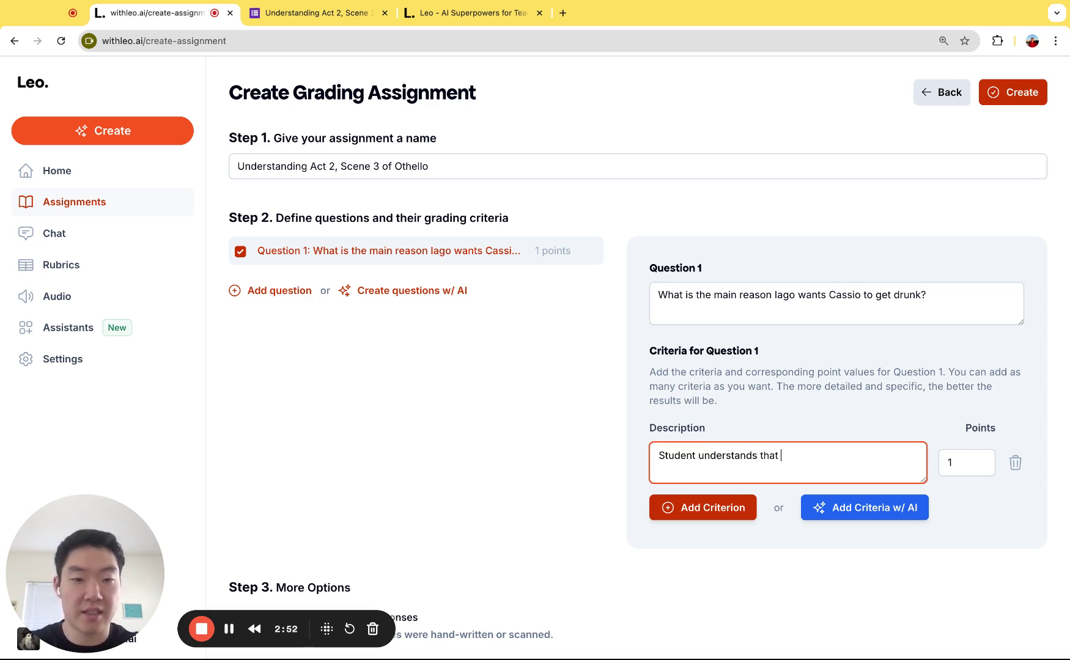
type("Iago wans i")
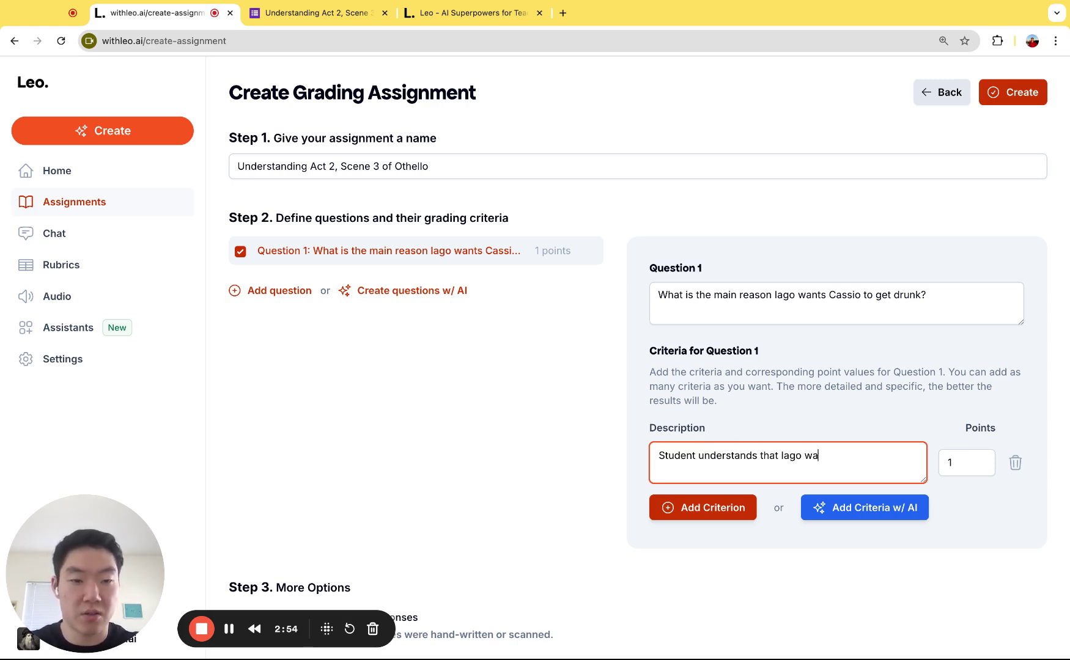
key("BackSpace")
key("BackSpace")
key("BackSpace")
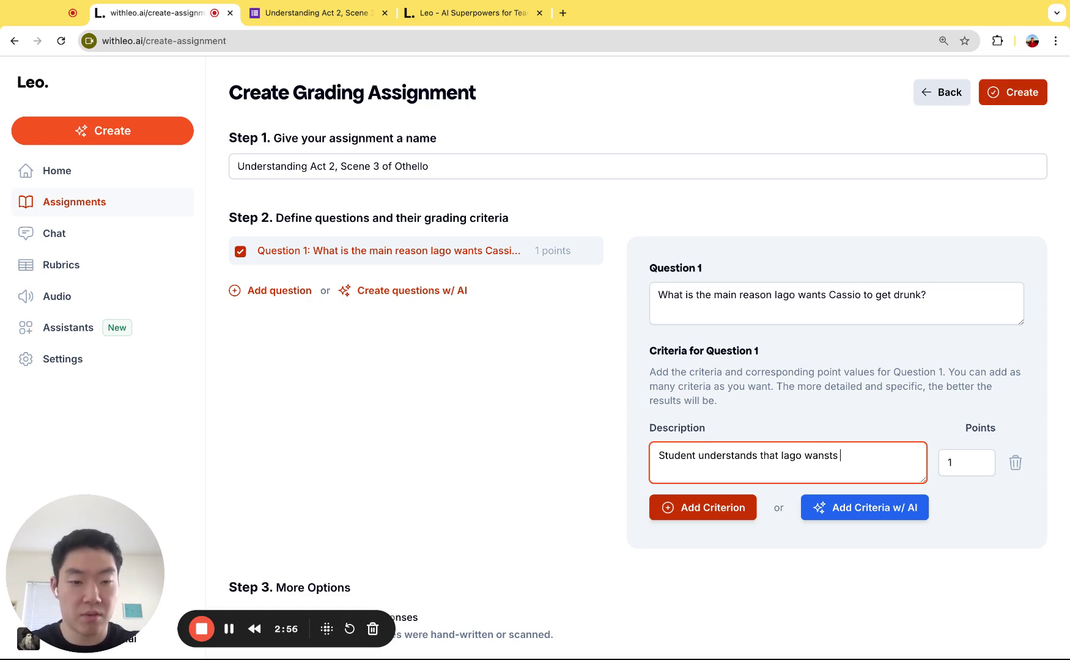
type("ts to ta")
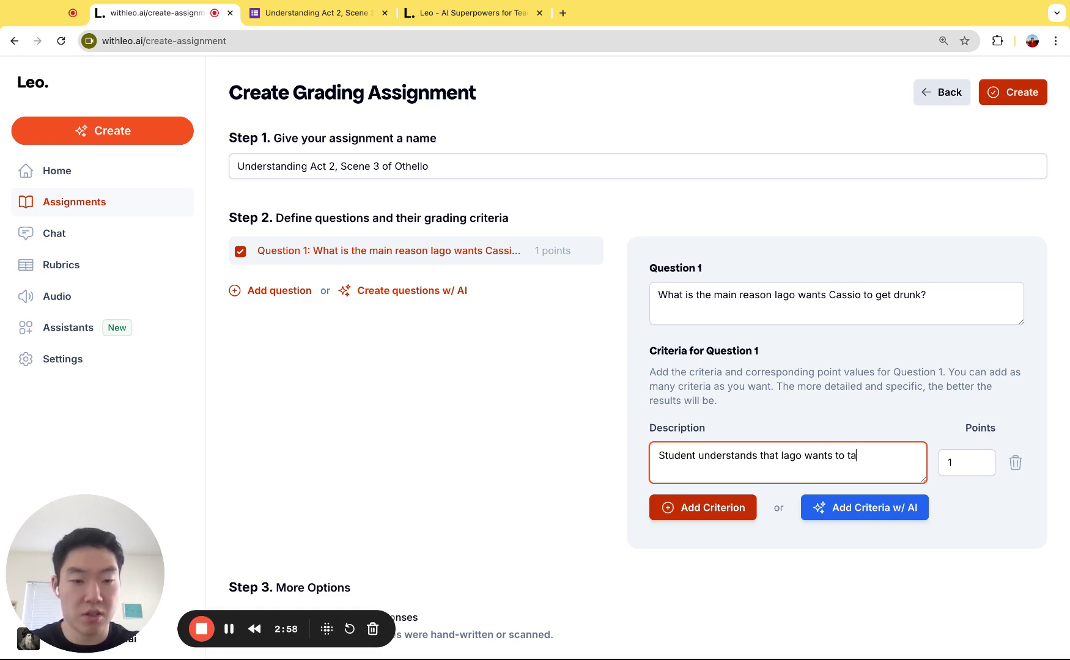
type("rnish Cassio's reputation.")
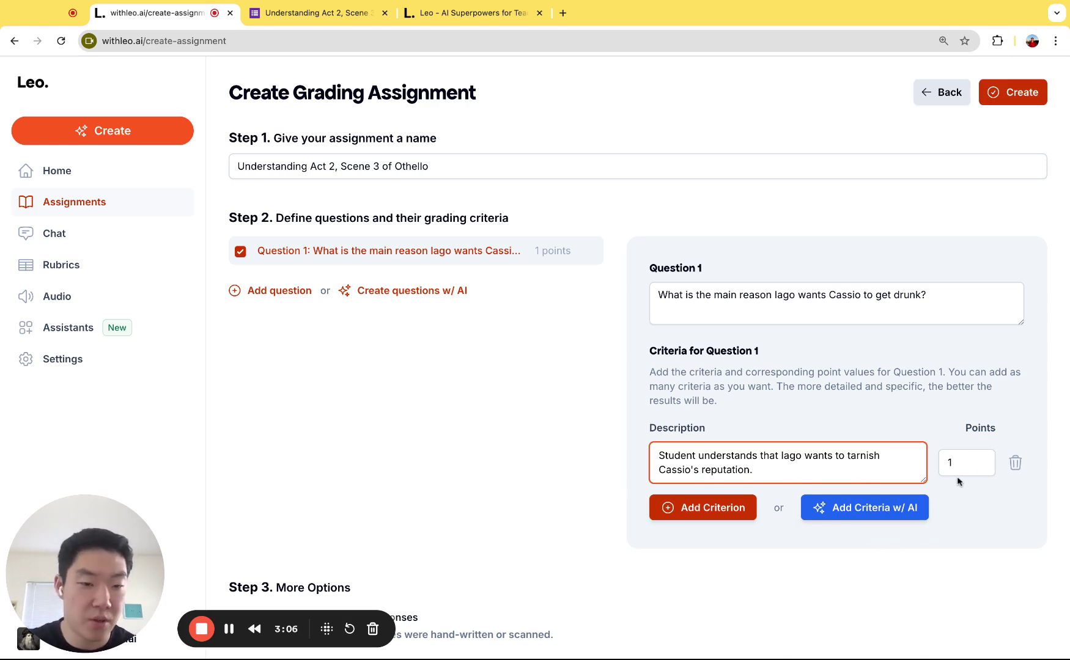
- Add Question 2 in Leo with the text "Who does Iago blame for the fight between Cassio and Roderigo?" copied from the Google Form
left_click(264, 290)
key("ctrl+Tab")
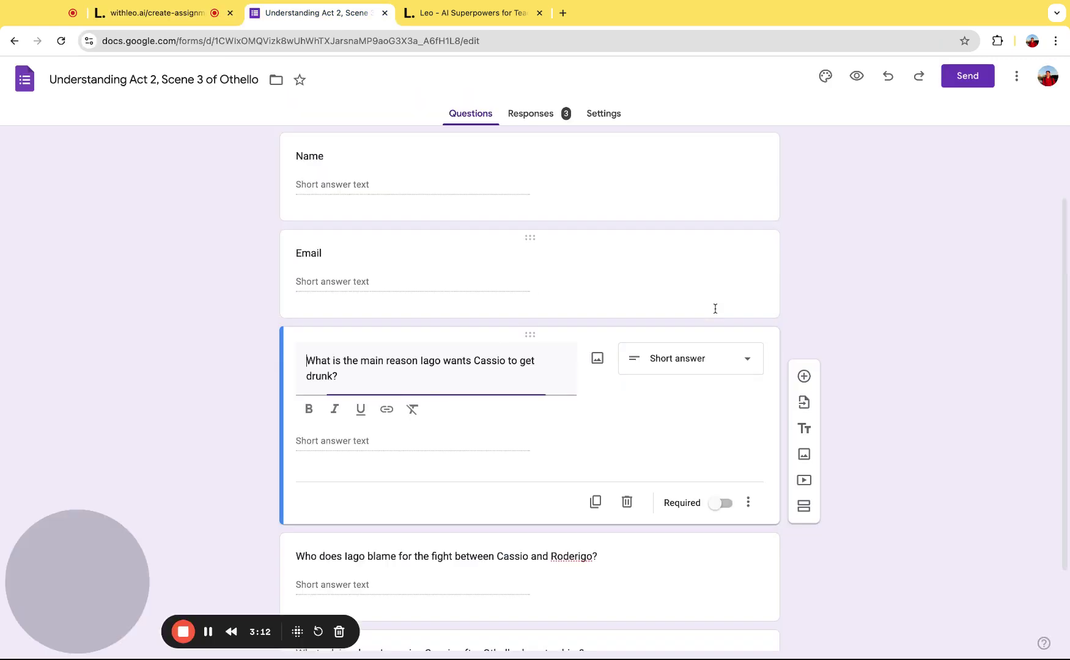
scroll(482, 397, "down", 2)
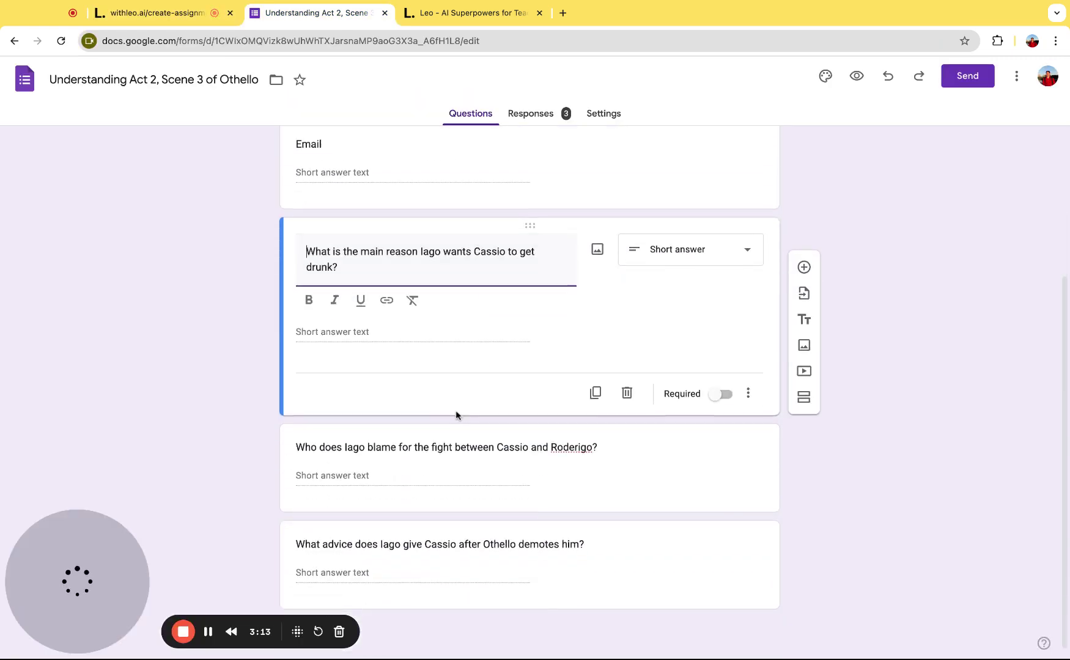
left_click(392, 447)
key("ctrl+c")
key("ctrl+shift+Tab")
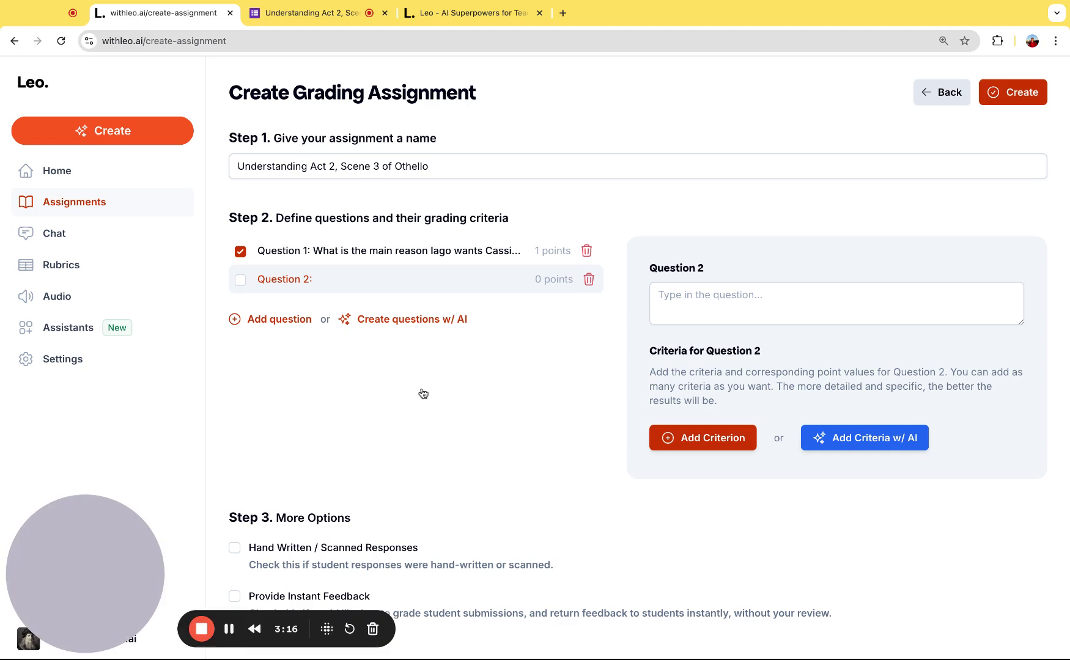
left_click(681, 311)
key("ctrl+v")
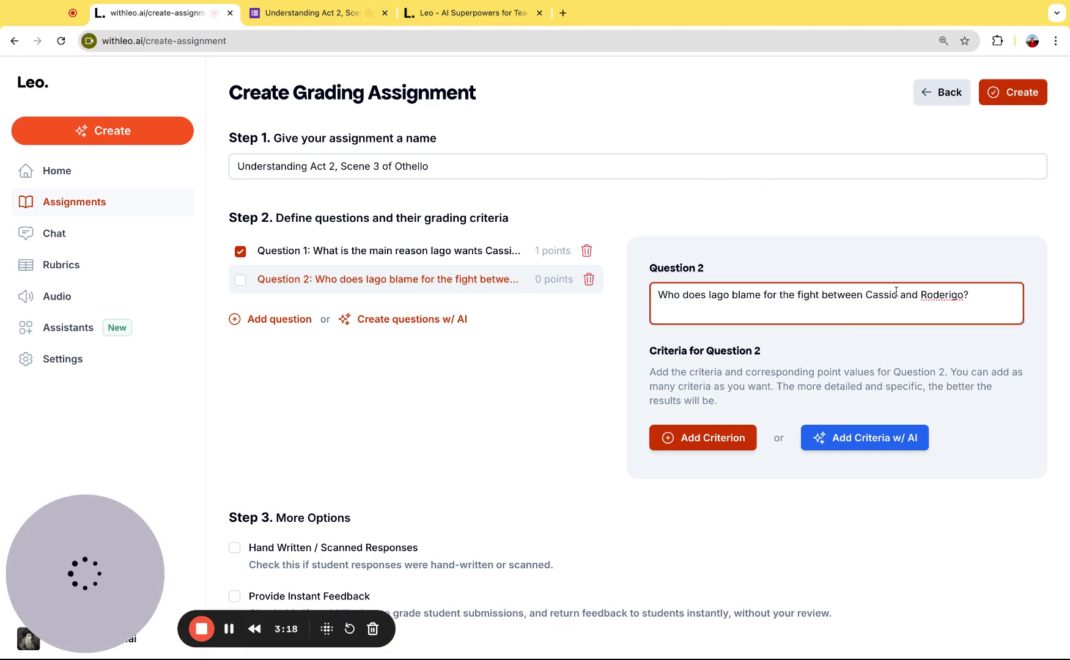
- Give Question 2 a 1-point criterion described as "Student identifies Cassio as the one who Iago blames for the fight with Roderigo."
left_click(700, 453)
left_click(722, 460)
key("super+Tab")
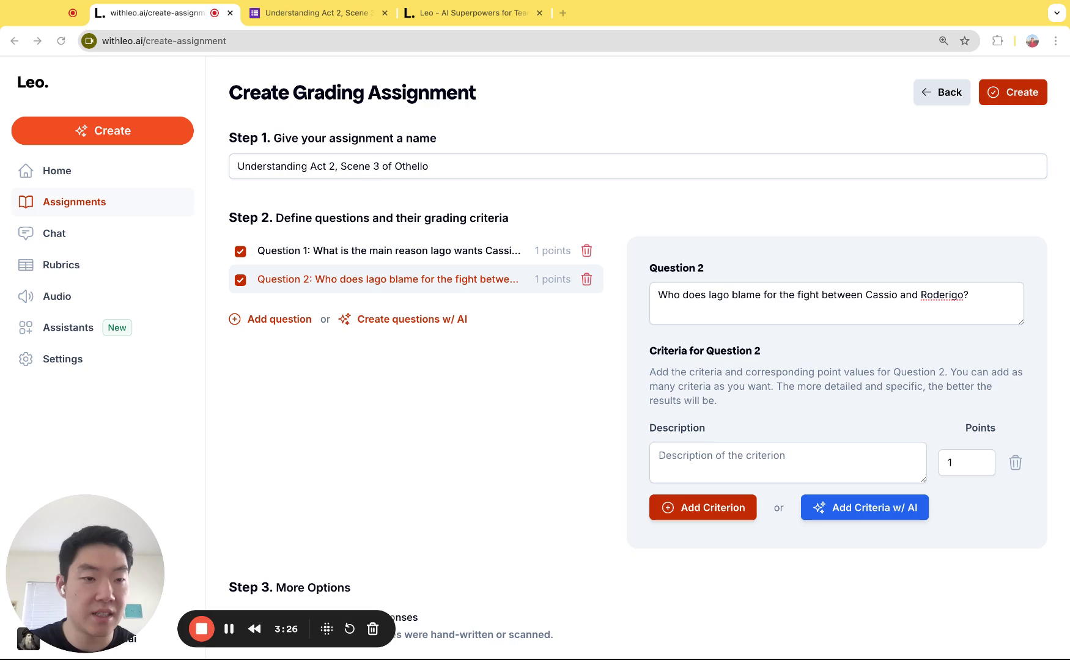
key("super+Tab")
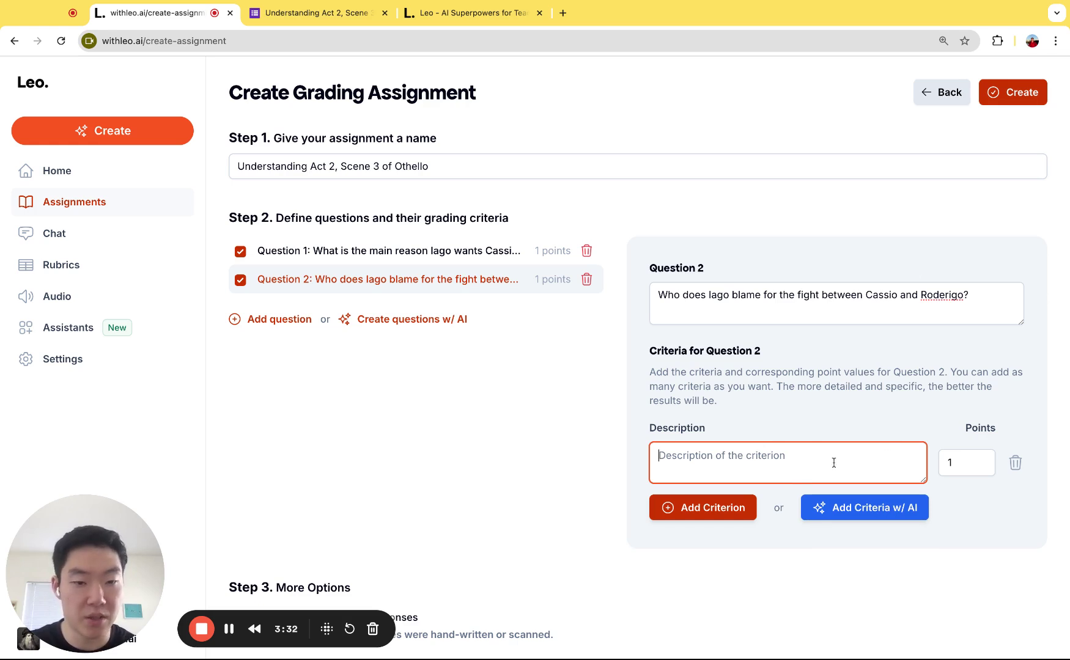
key("super+v")
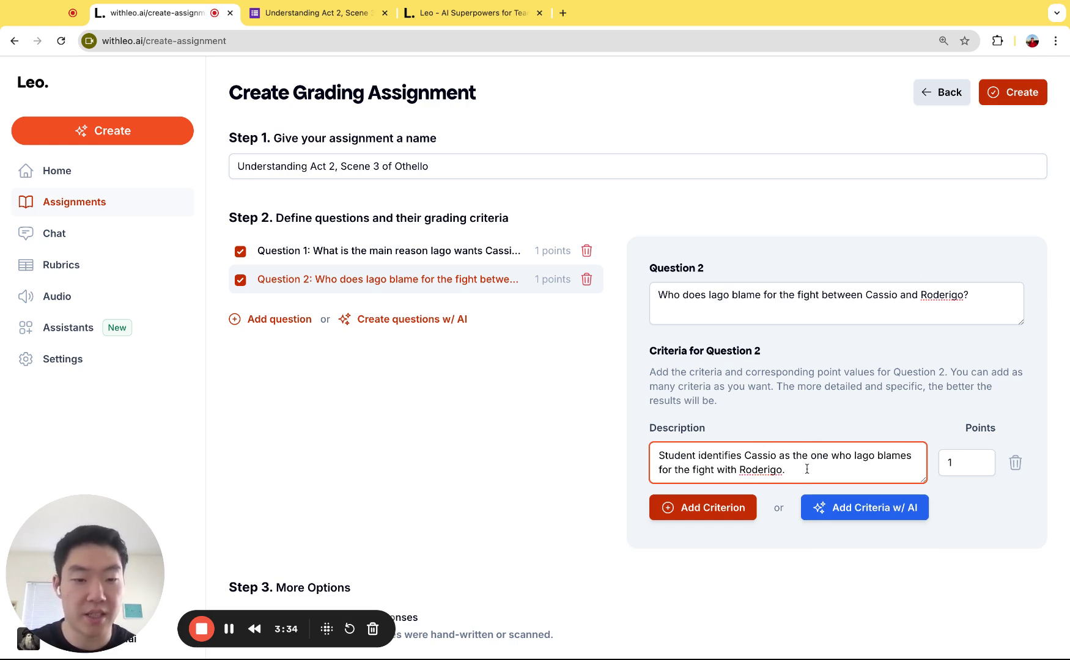
left_click_drag(762, 455, 818, 474)
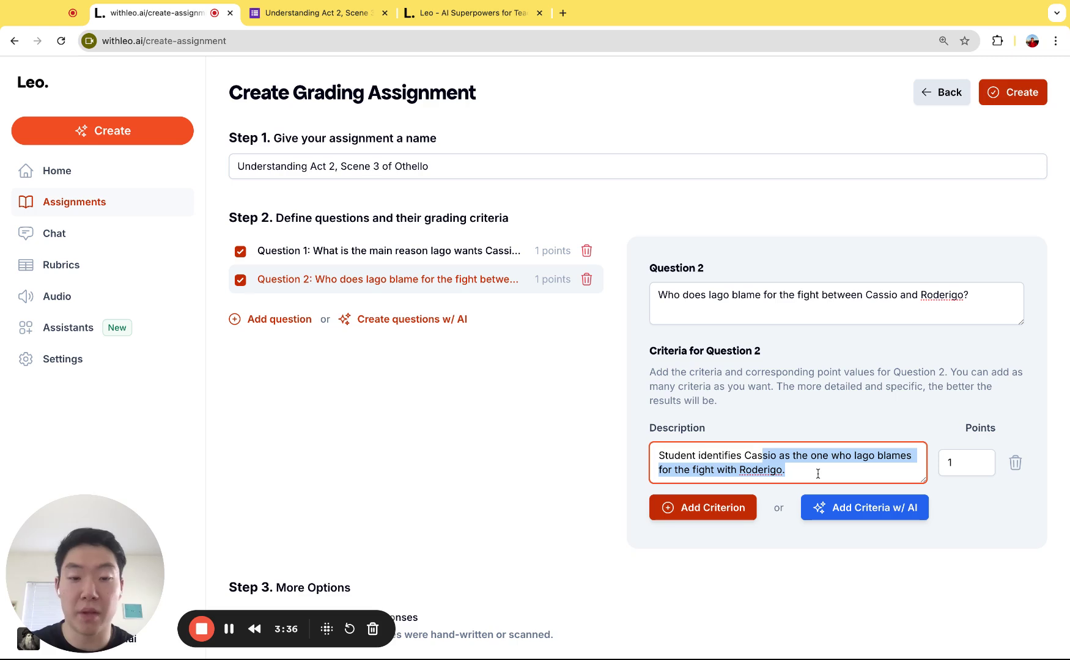
left_click(839, 477)
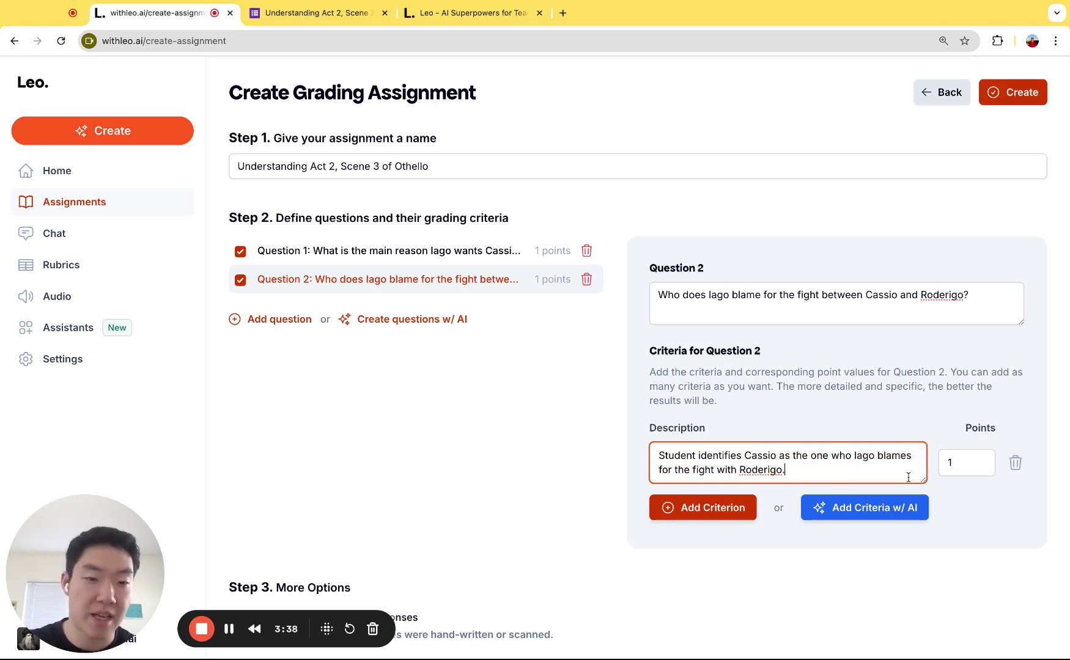
left_click(981, 459)
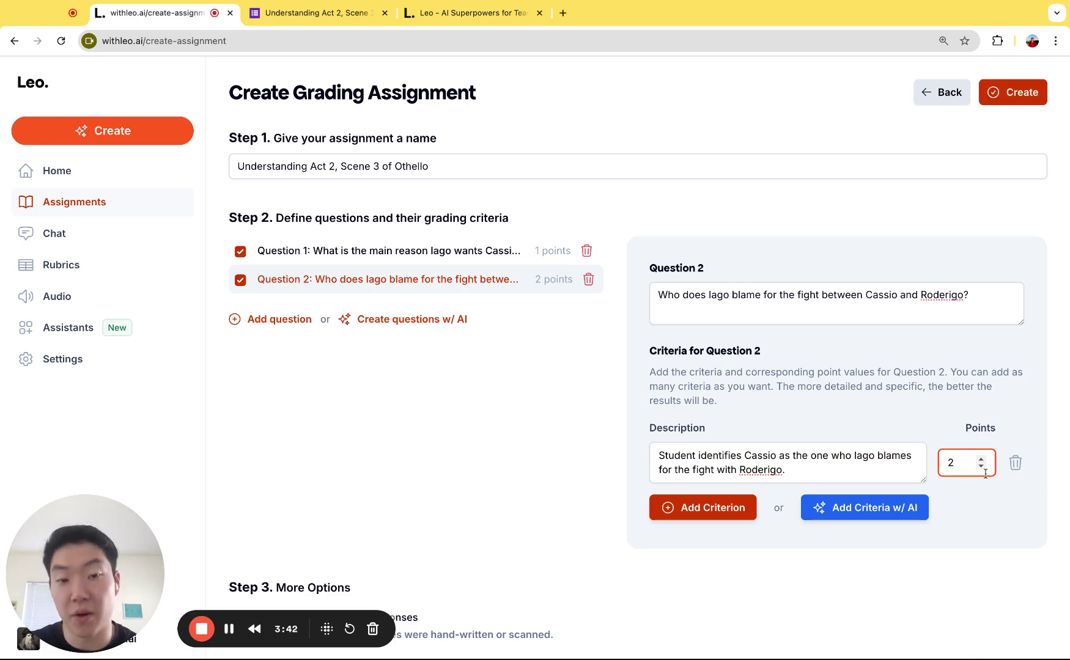
left_click(982, 467)
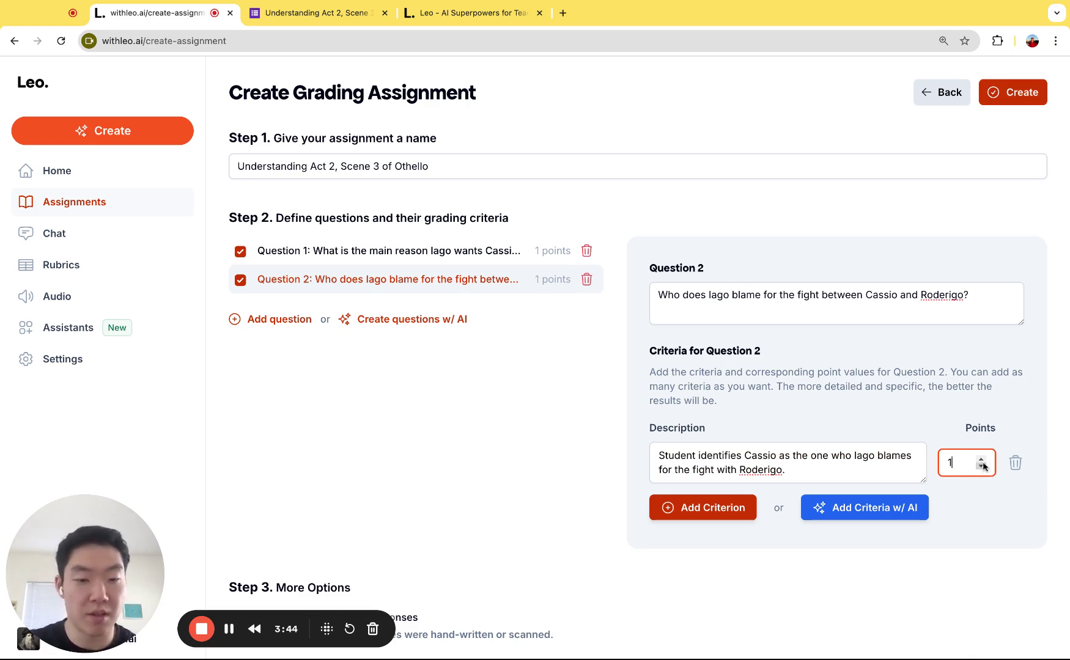
left_click(497, 427)
- Add Question 3 in Leo with the text "What advice does Iago give Cassio after Othello demotes him?" copied from the Google Form
left_click(292, 321)
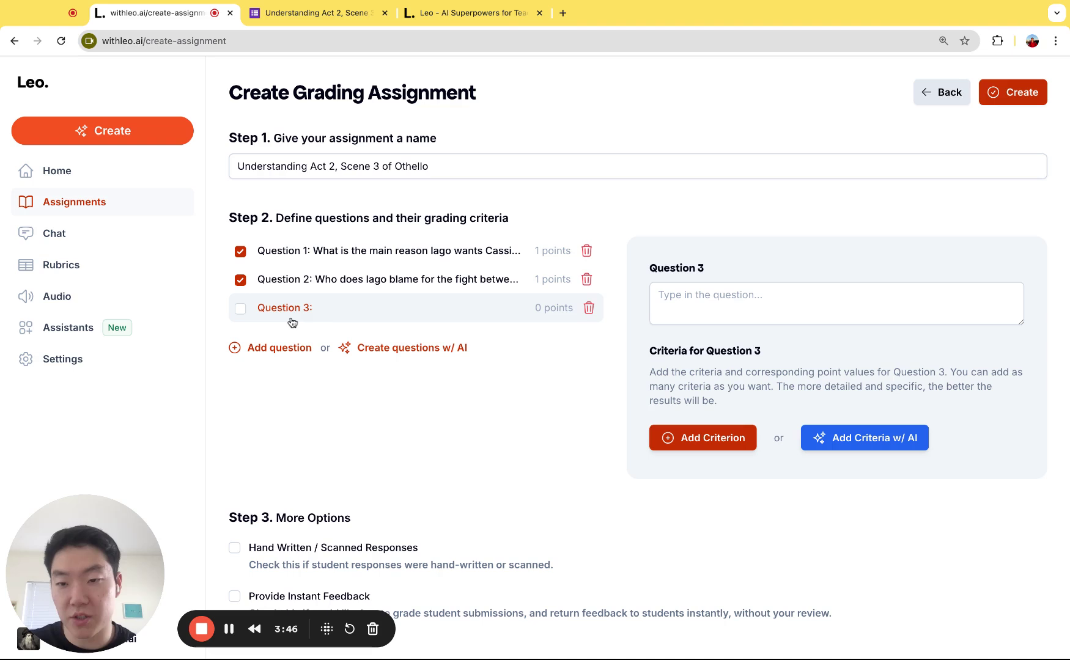
key("ctrl+Tab")
scroll(416, 390, "down", 1)
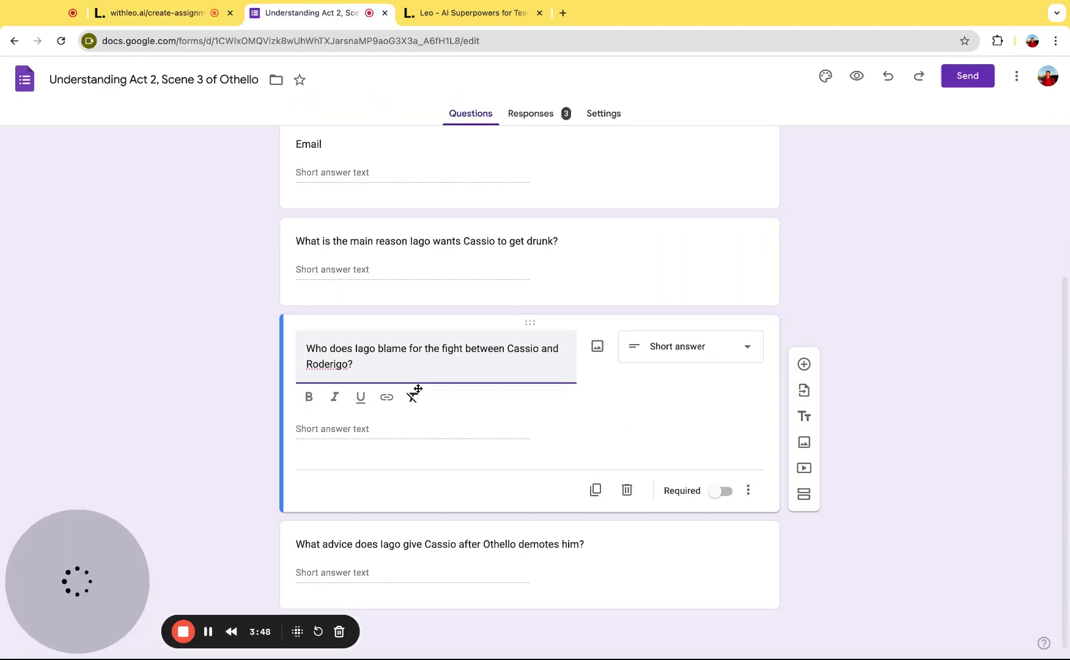
left_click(418, 546)
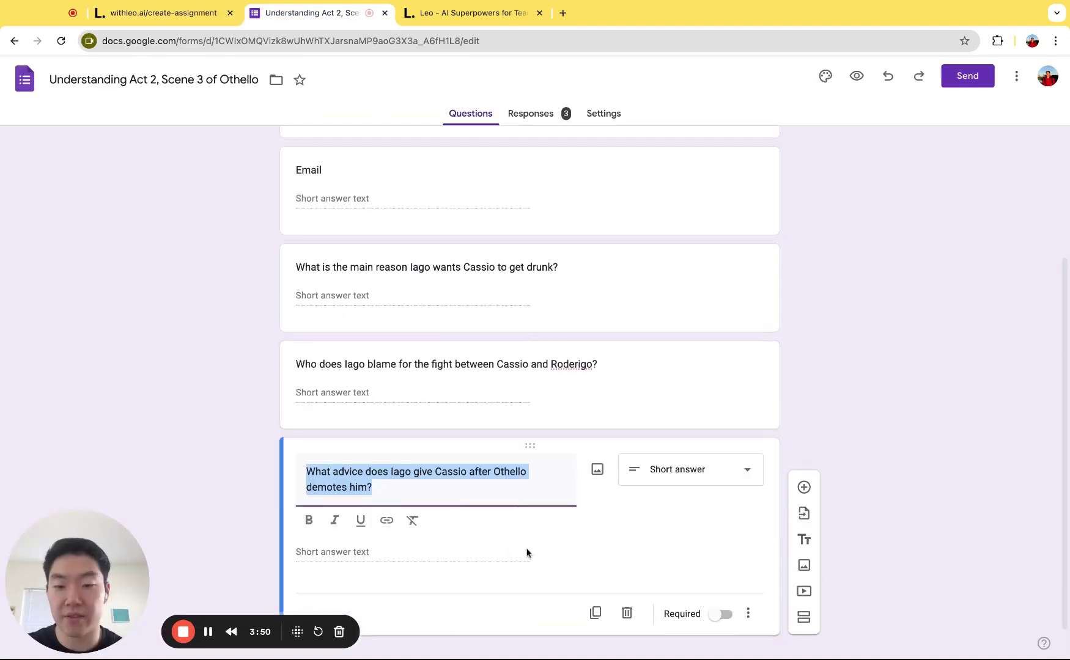
key("ctrl+c")
key("ctrl+shift+Tab")
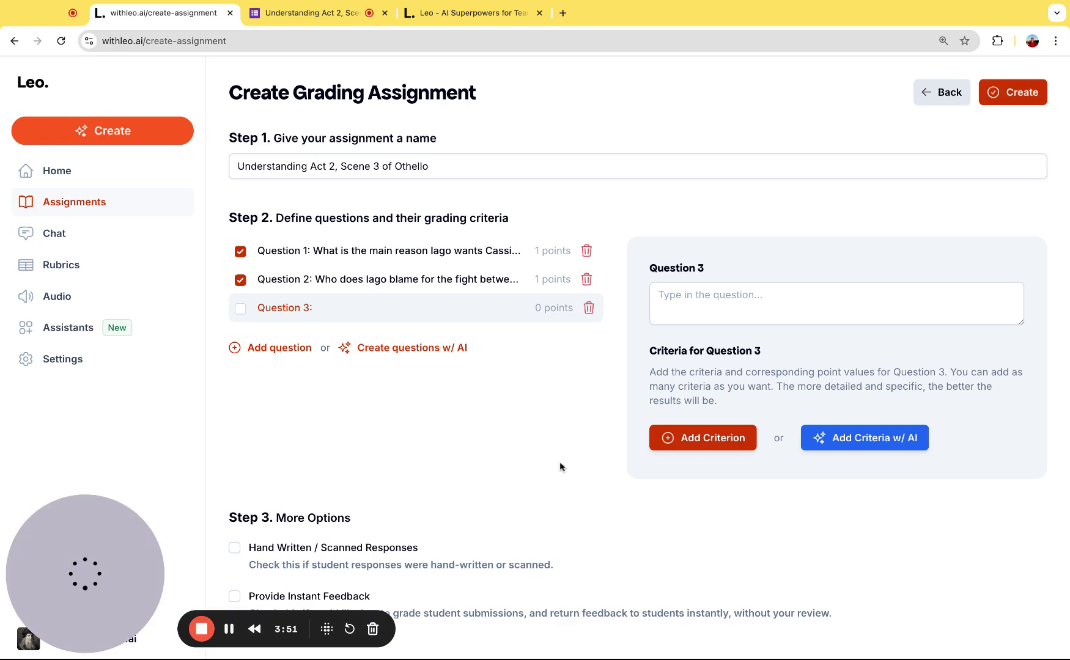
left_click(693, 303)
key("ctrl+v")
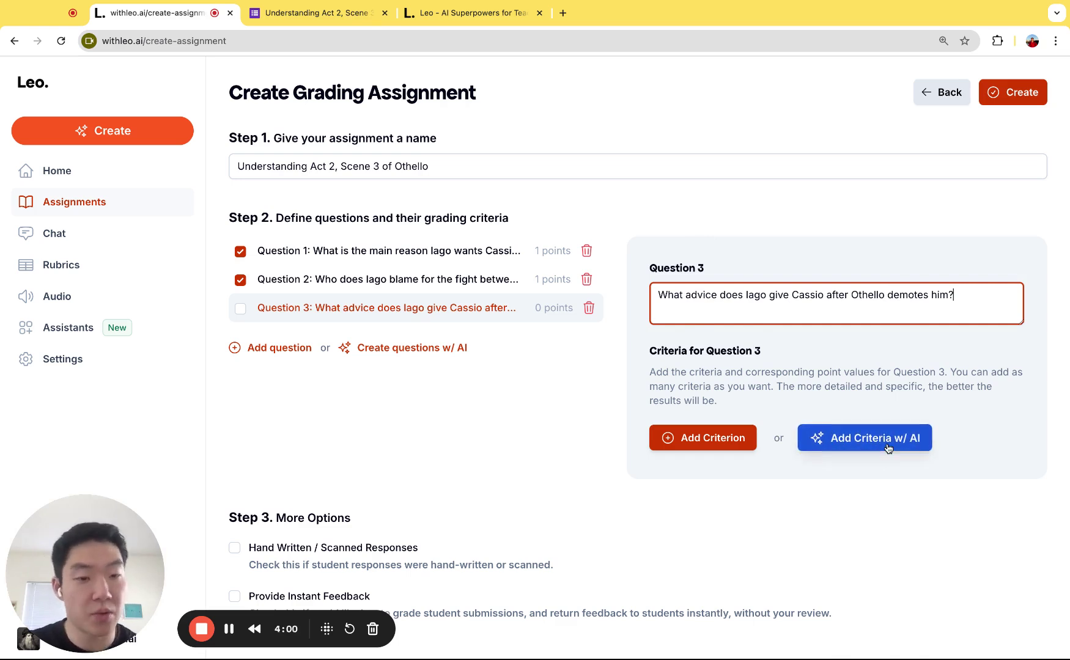
- Generate grading criteria for Question 3 with AI
triple_click(972, 294)
left_click(861, 384)
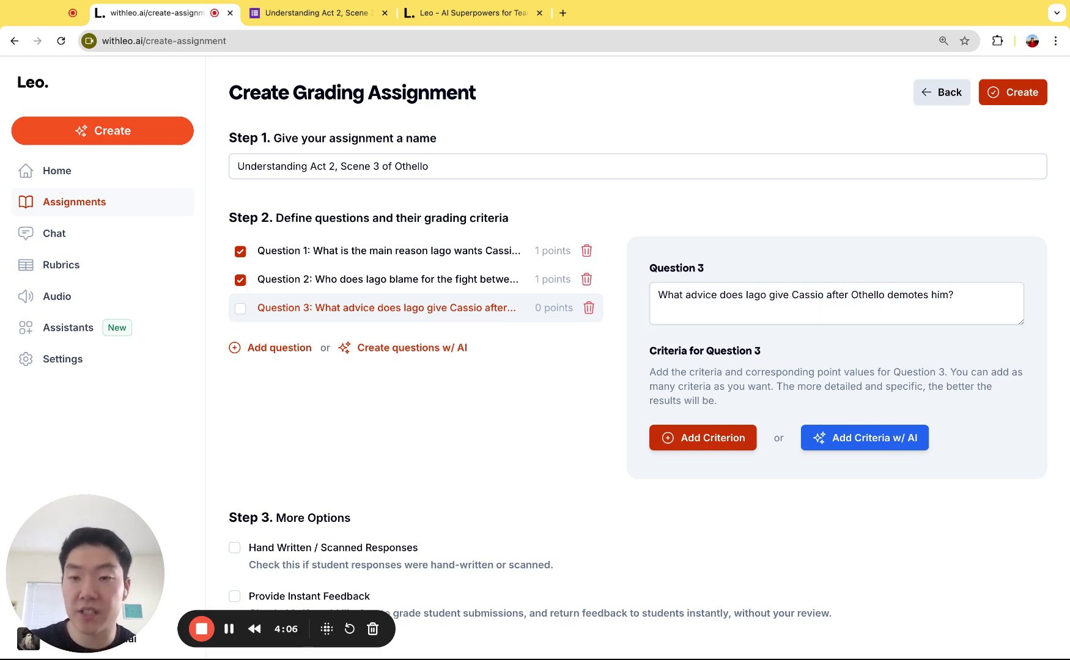
left_click(804, 309)
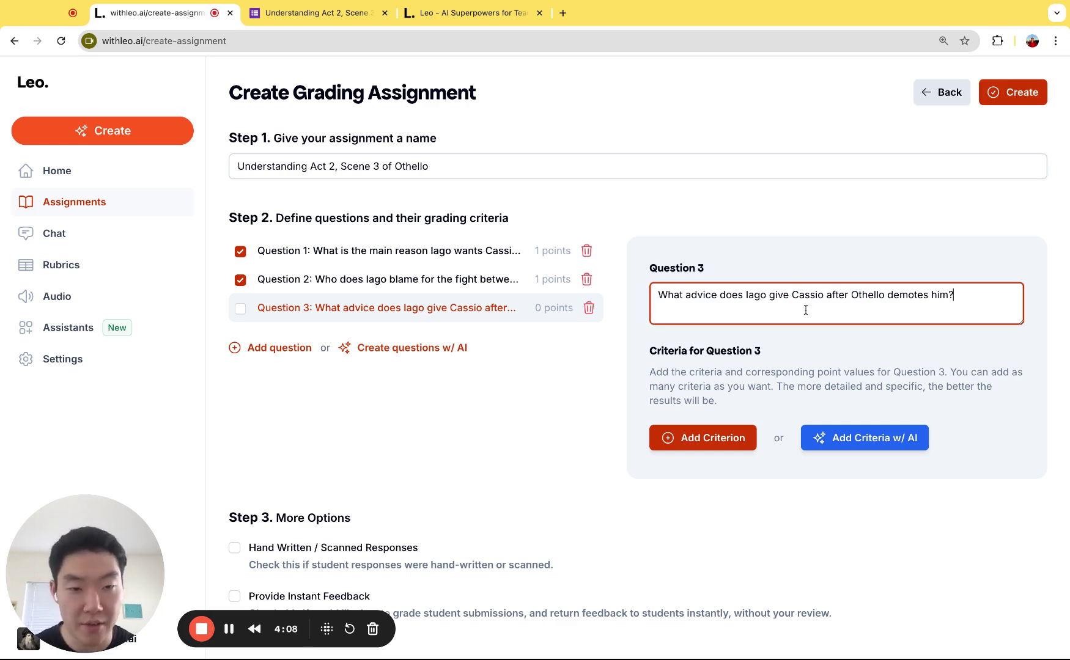
double_click(805, 296)
left_click(862, 440)
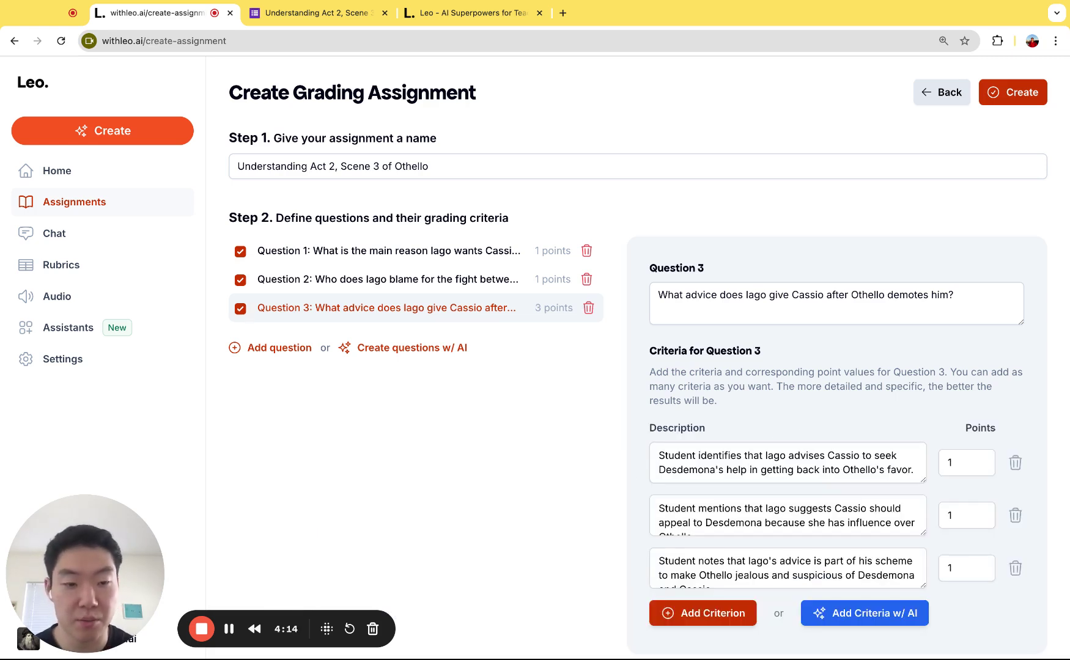
- Delete Question 3's criteria about Desdemona's influence over Othello and Iago's jealousy scheme, keeping only the one about seeking Desdemona's help
scroll(649, 356, "down", 2)
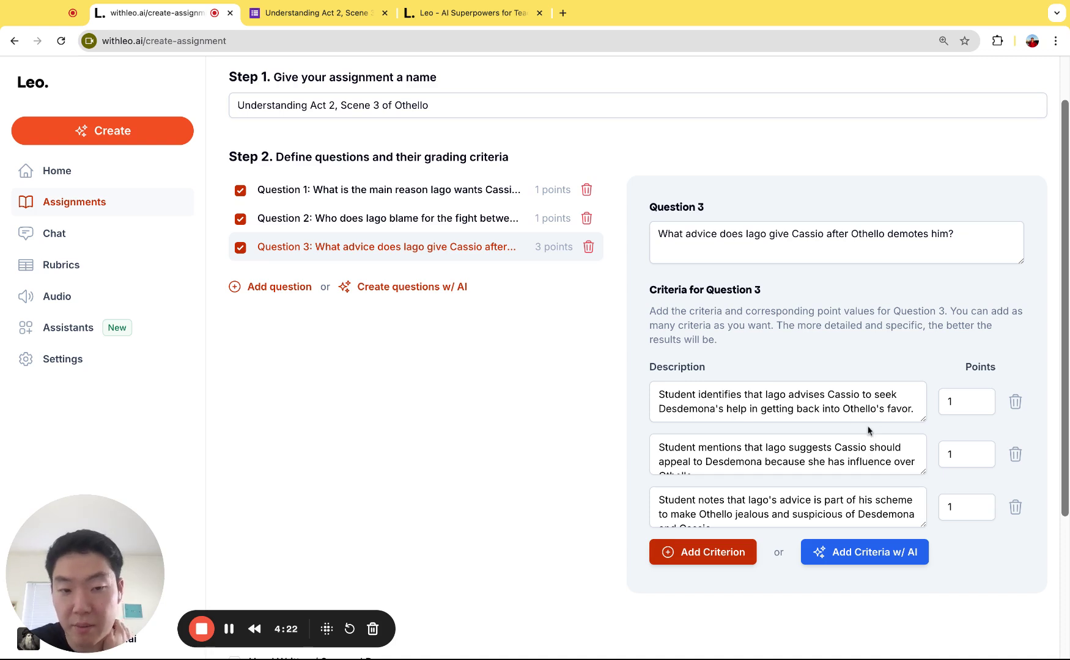
scroll(820, 462, "down", 1)
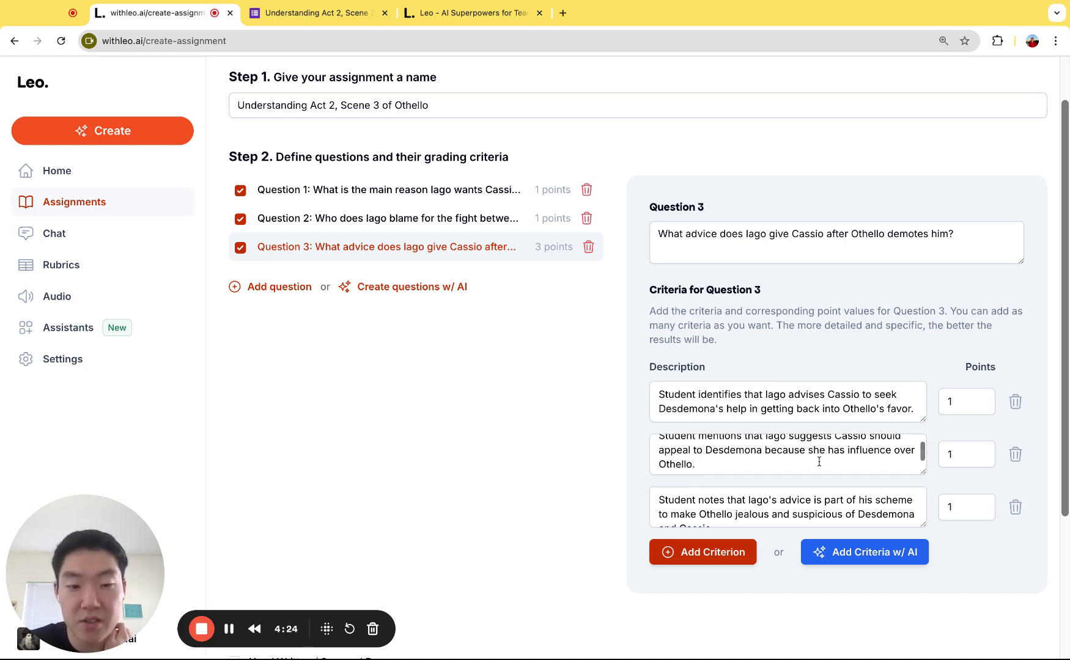
scroll(820, 462, "up", 1)
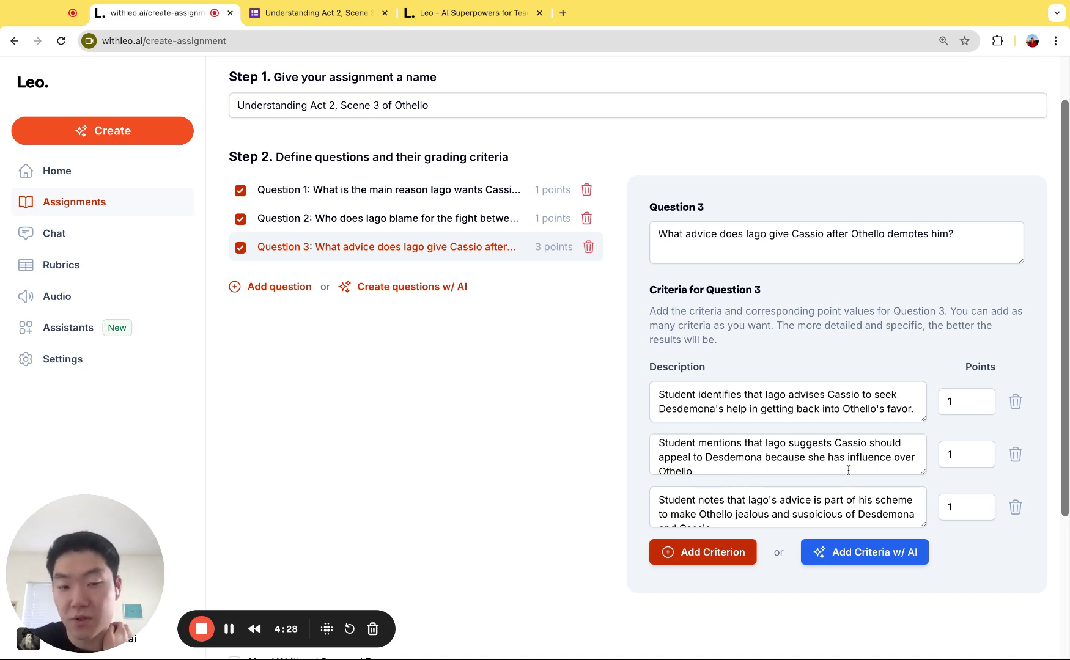
scroll(848, 470, "down", 1)
scroll(844, 502, "down", 1)
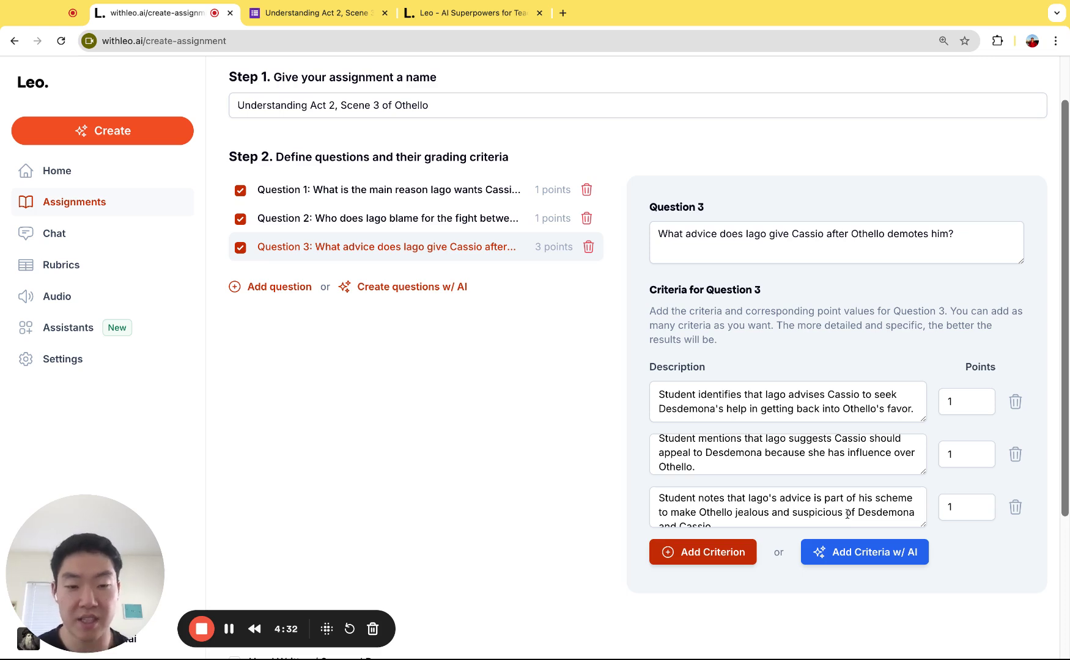
scroll(847, 514, "down", 1)
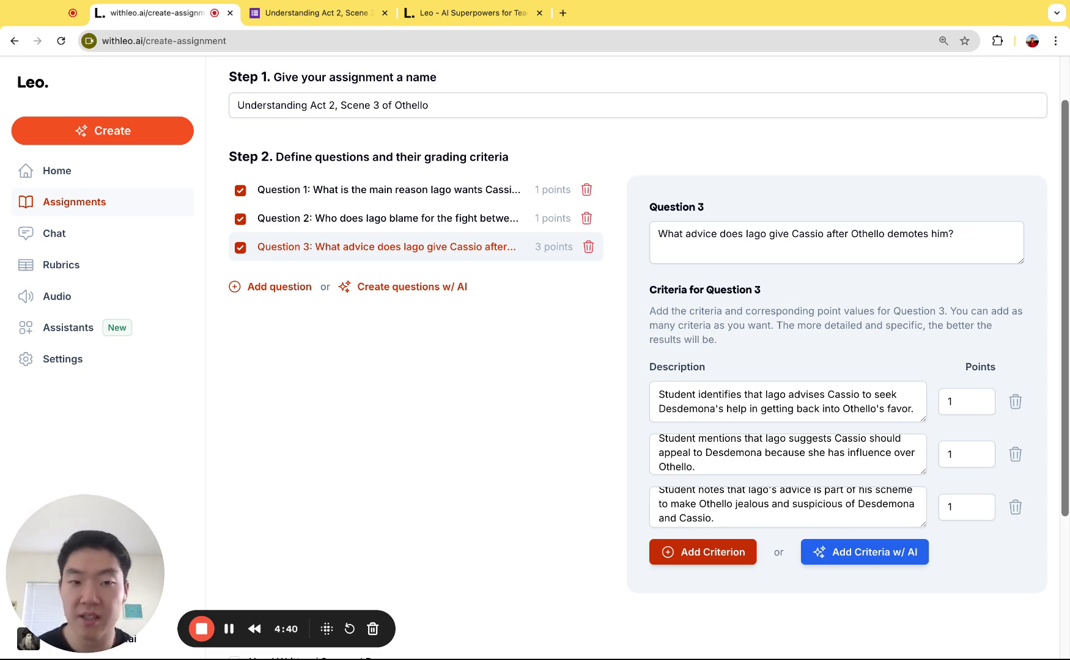
left_click(858, 461)
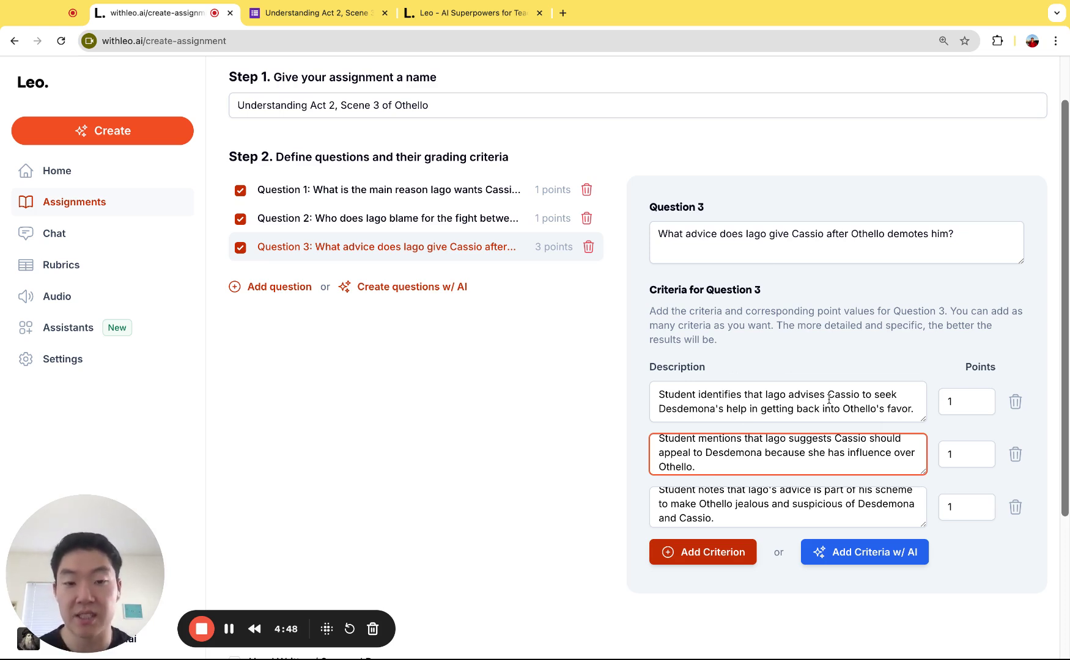
left_click(1015, 454)
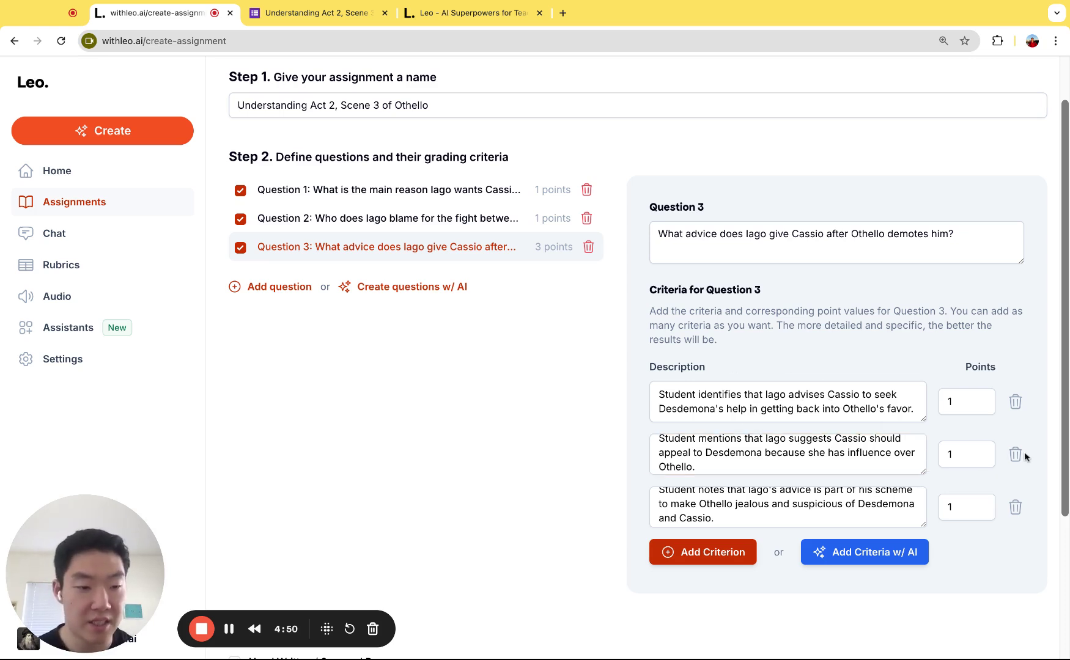
left_click(1015, 456)
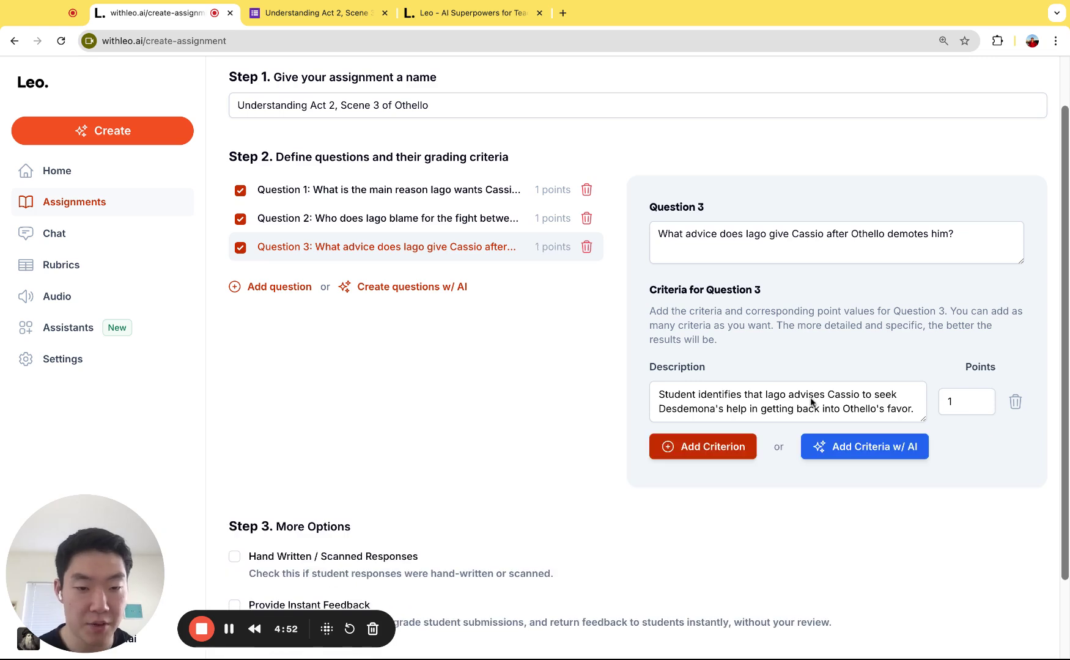
- Set the points of Question 3's remaining criterion to 2
left_click(789, 395)
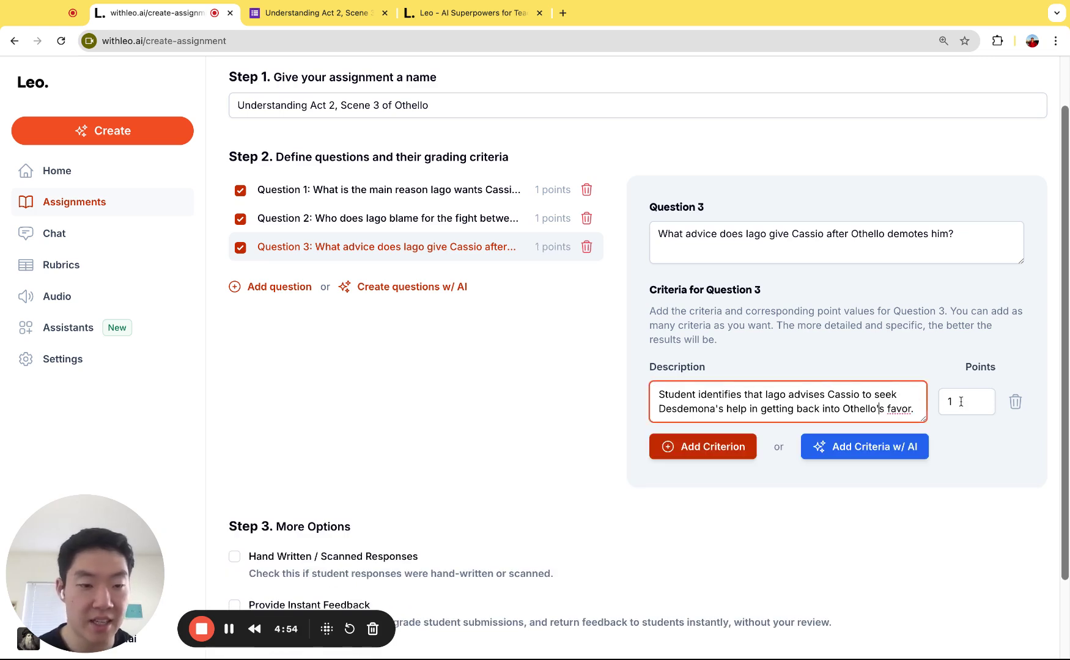
left_click(982, 399)
left_click(986, 455)
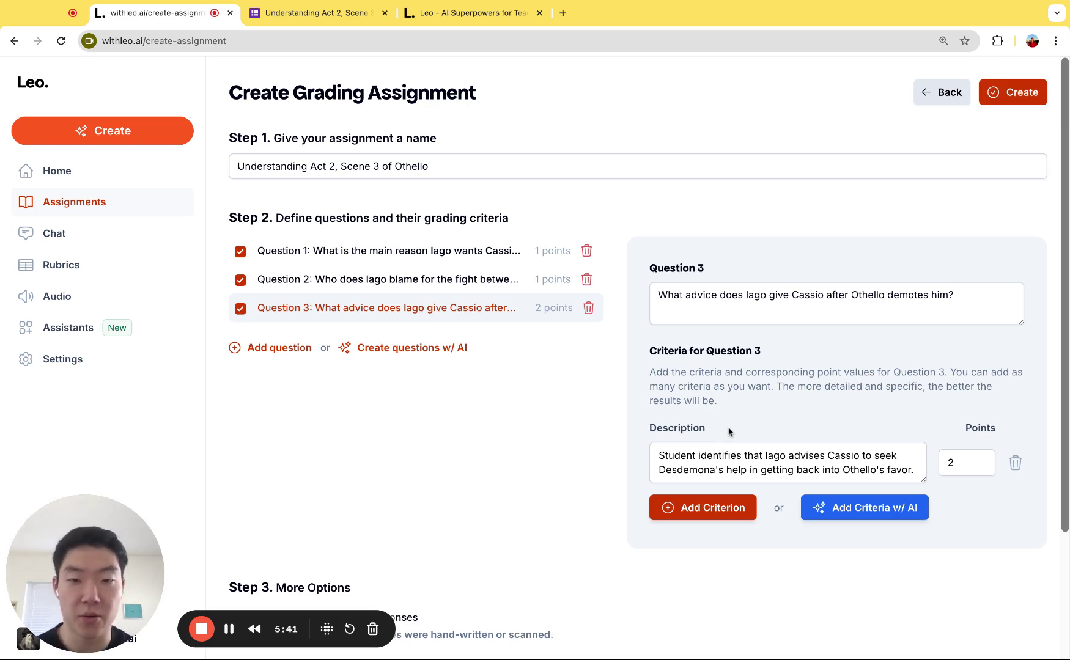
- Review the three questions and create the grading assignment with the handwritten-response and instant-feedback options left off
left_click(471, 255)
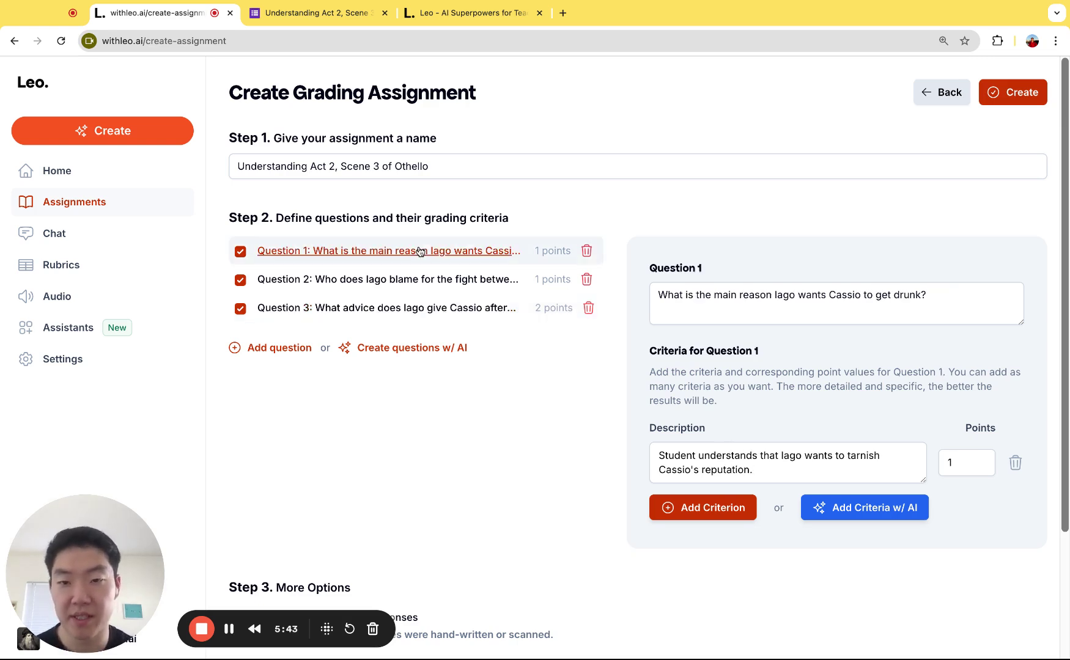
left_click(469, 284)
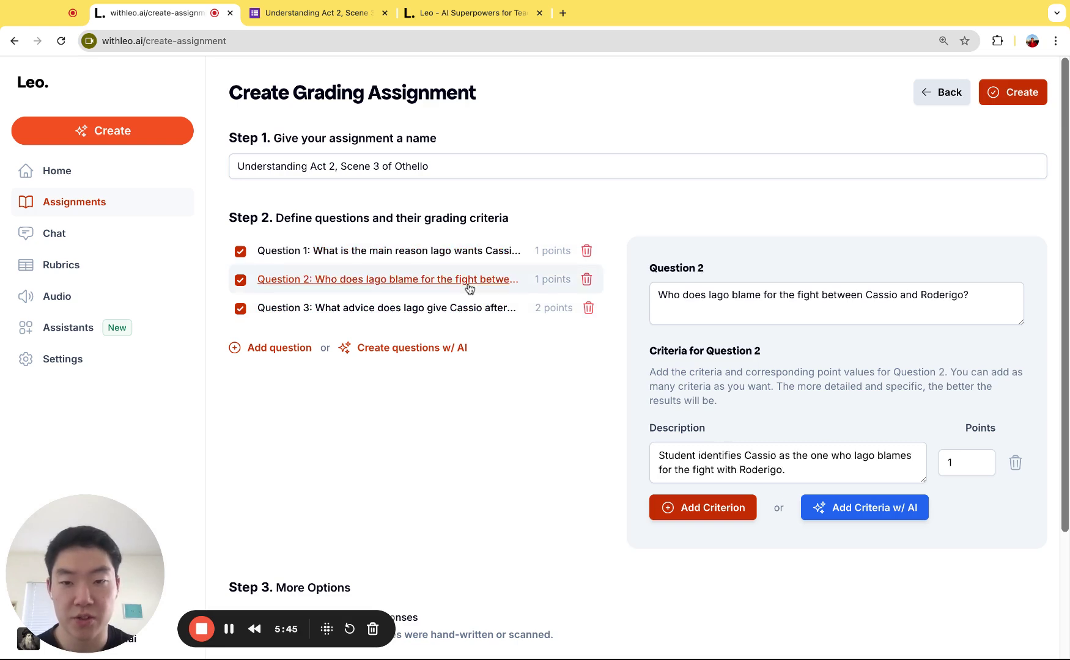
left_click(461, 312)
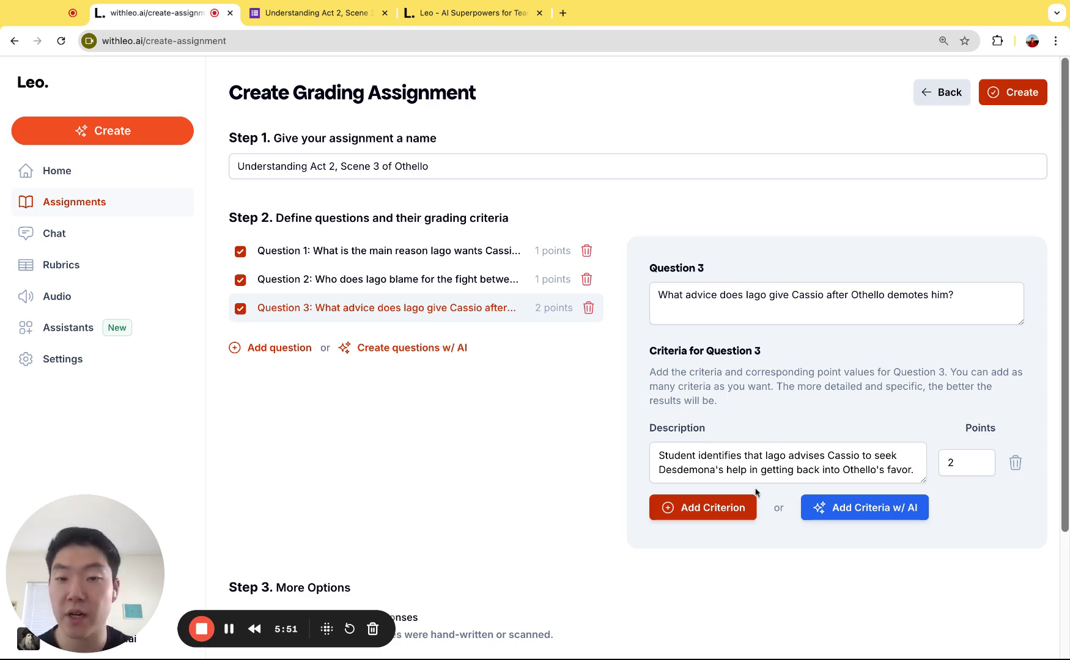
scroll(573, 371, "down", 5)
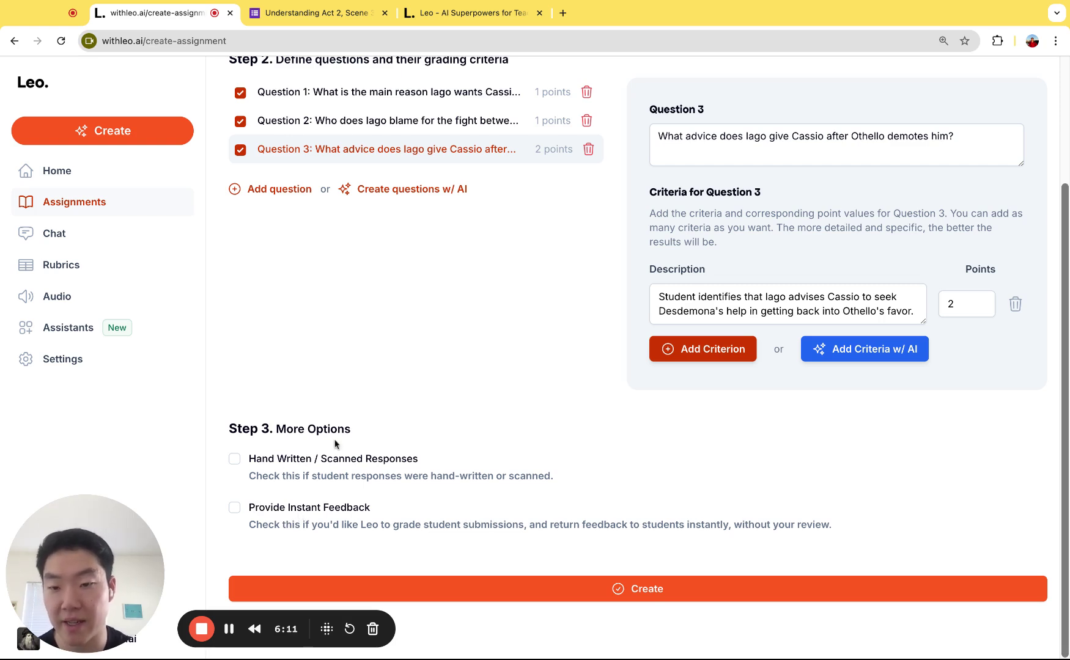
scroll(365, 522, "up", 3)
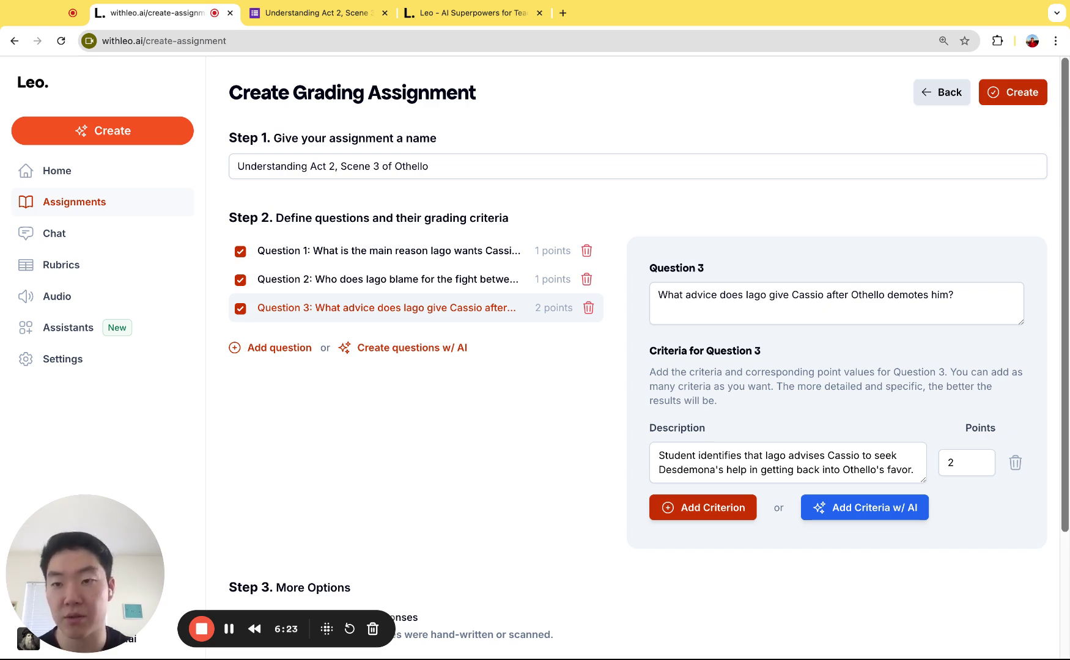
scroll(498, 397, "down", 3)
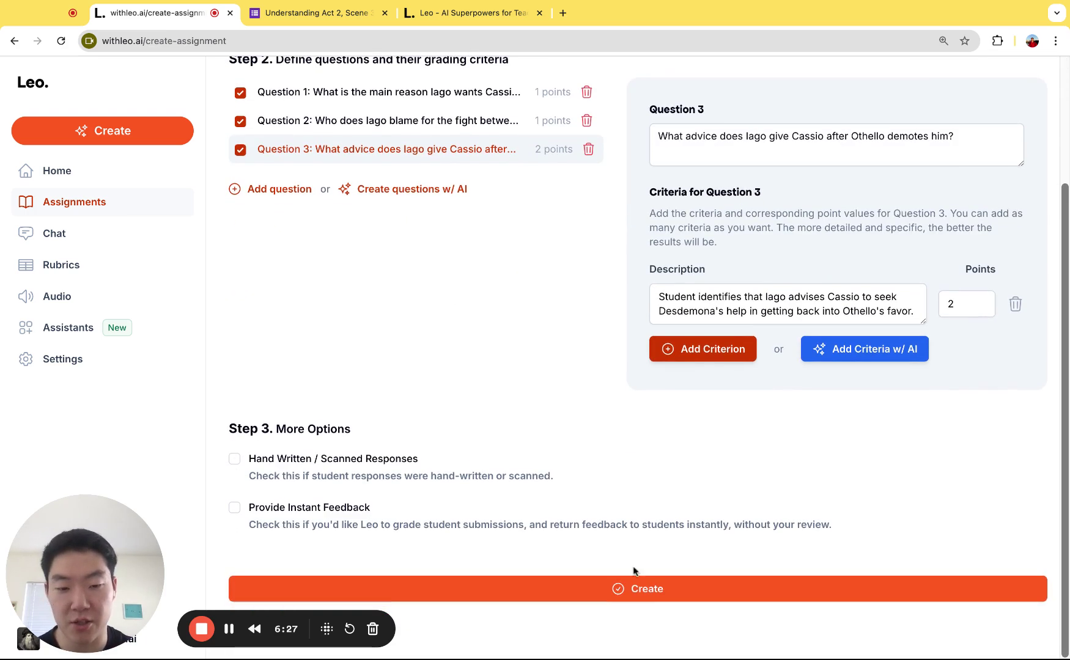
left_click(637, 592)
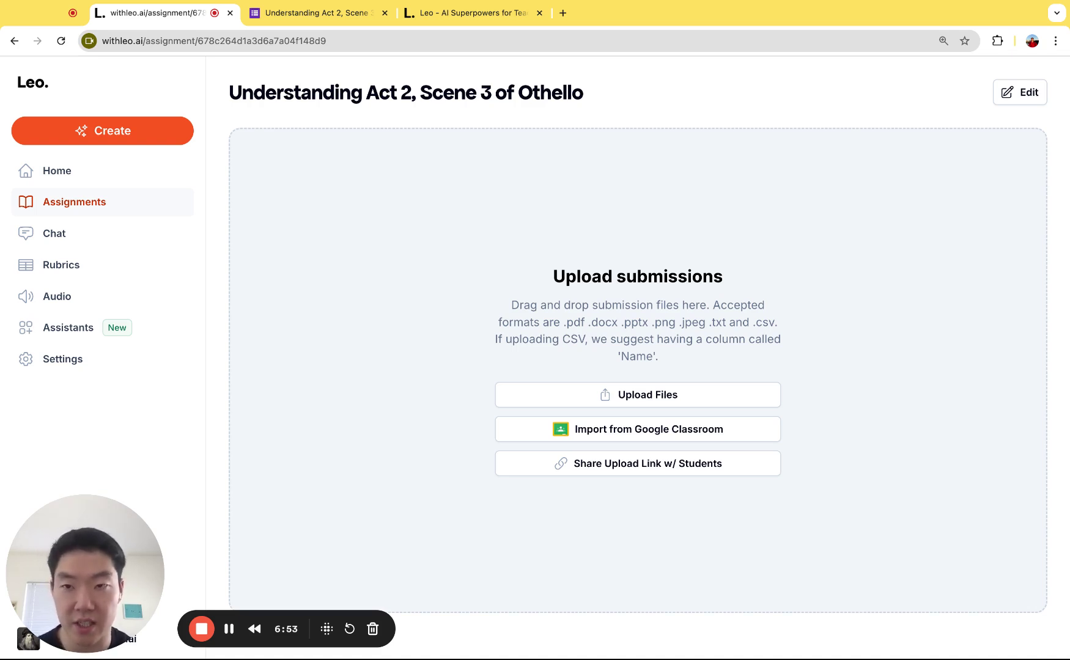
- Switch to the Google Form and look through the summary of the student responses
key("ctrl+Tab")
scroll(583, 238, "up", 5)
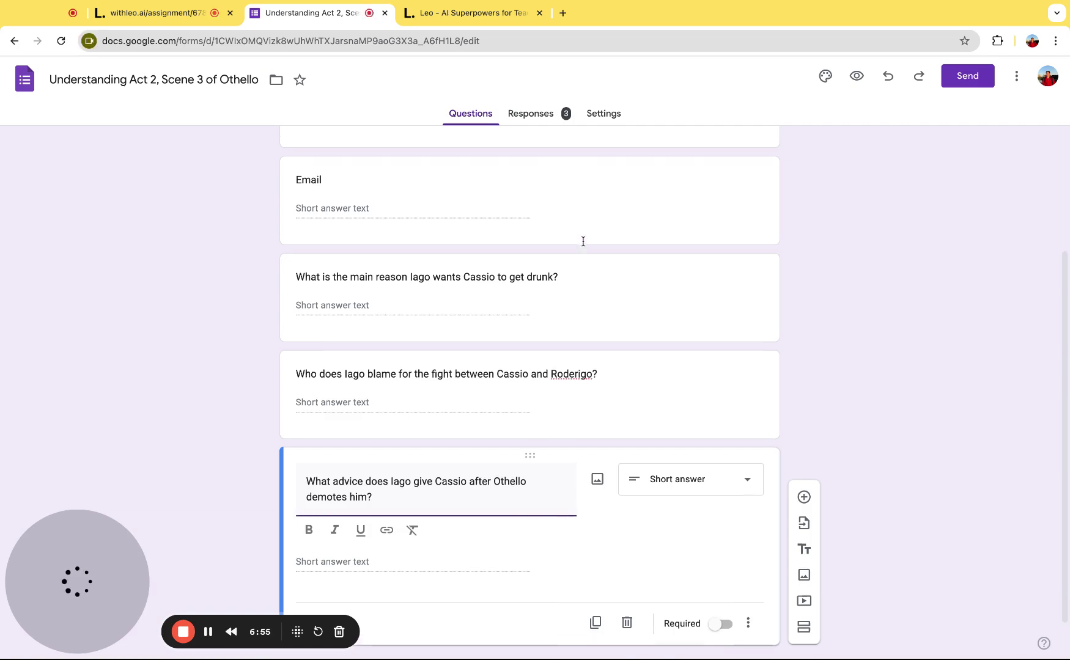
left_click(535, 115)
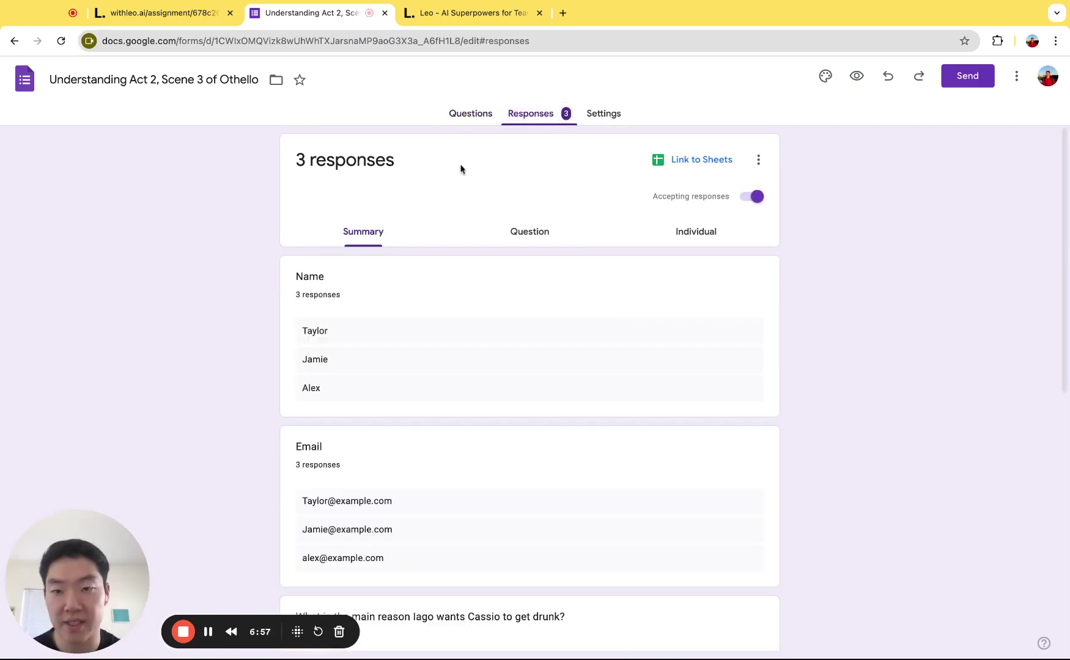
scroll(447, 359, "down", 15)
scroll(446, 359, "up", 15)
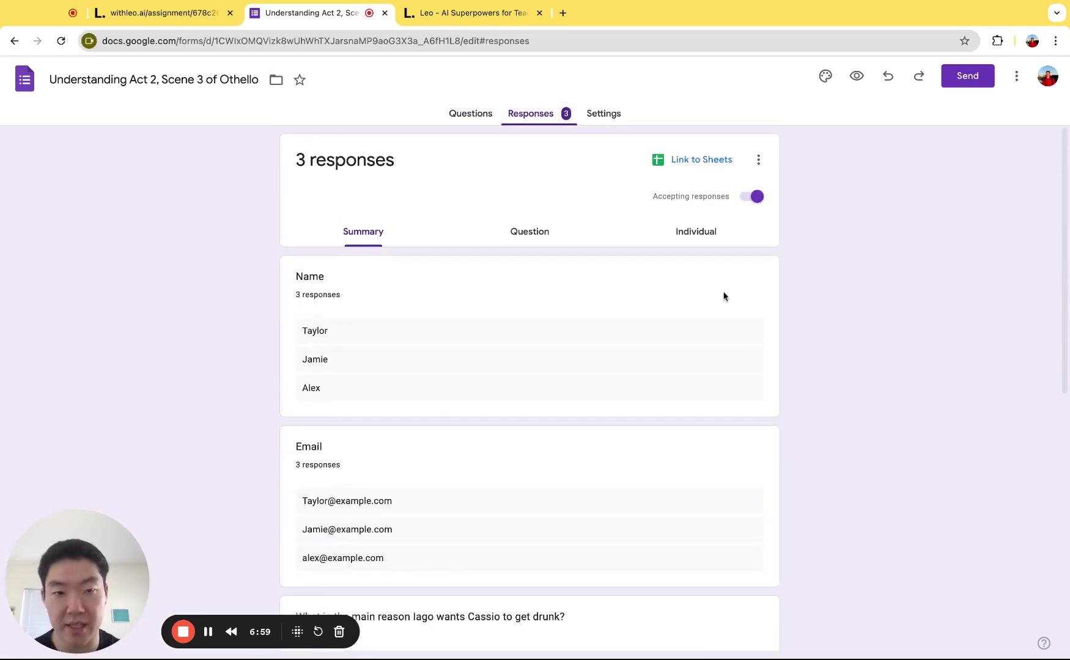
- Download the form's student responses as a .csv file
left_click(758, 161)
left_click(849, 196)
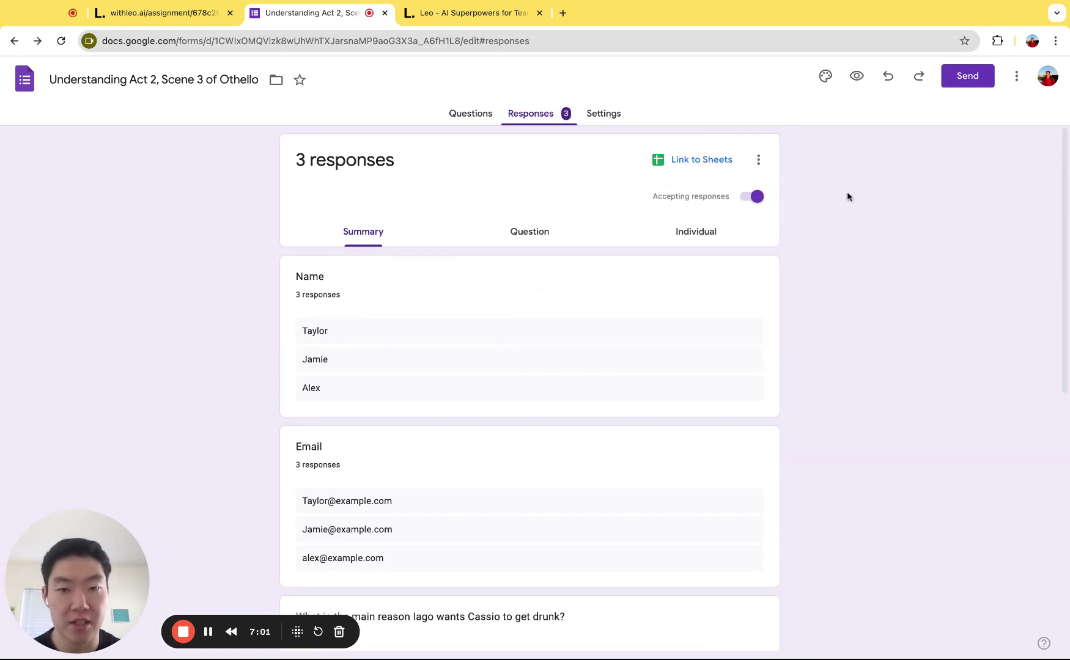
left_click(758, 162)
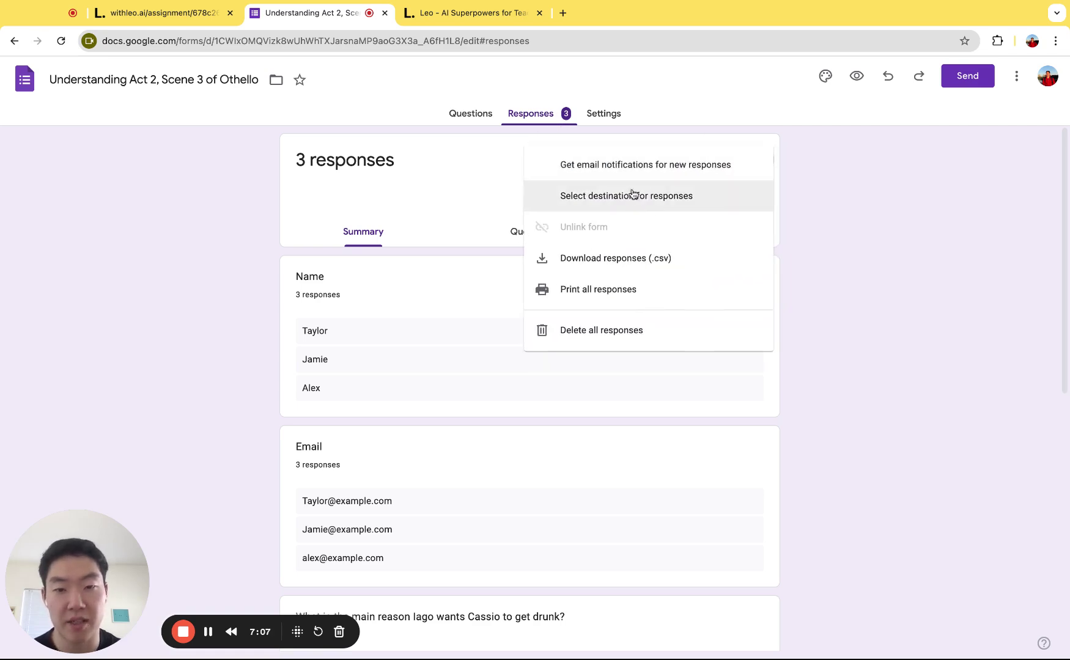
left_click(677, 263)
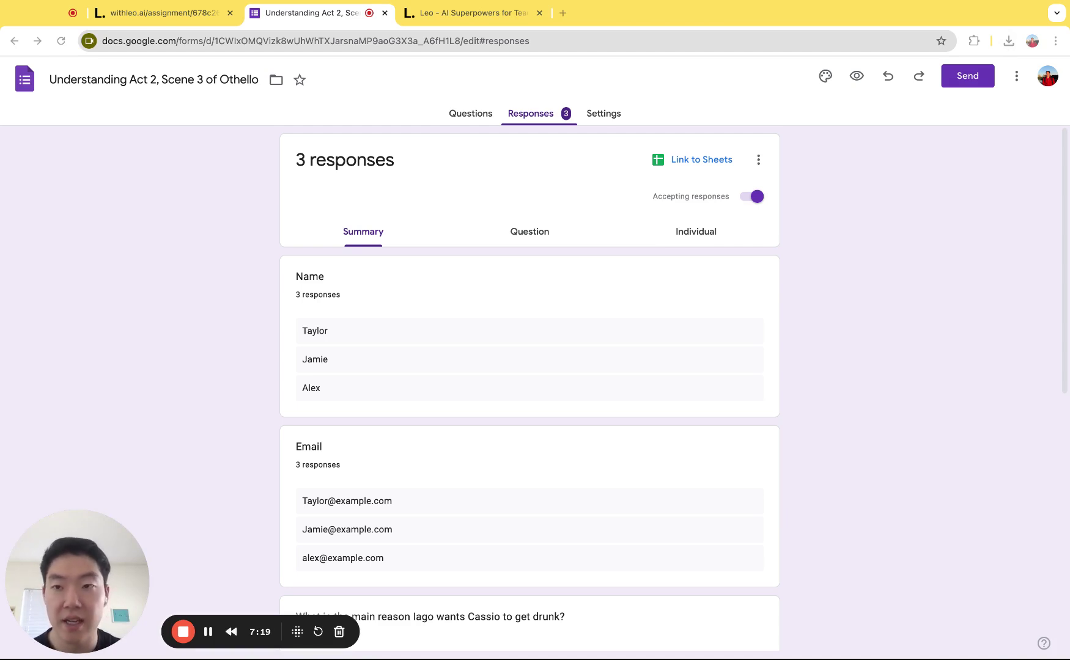
- Switch to the Leo assignment, upload the downloaded responses CSV as submissions, and grade all of them
key("ctrl+shift+Tab")
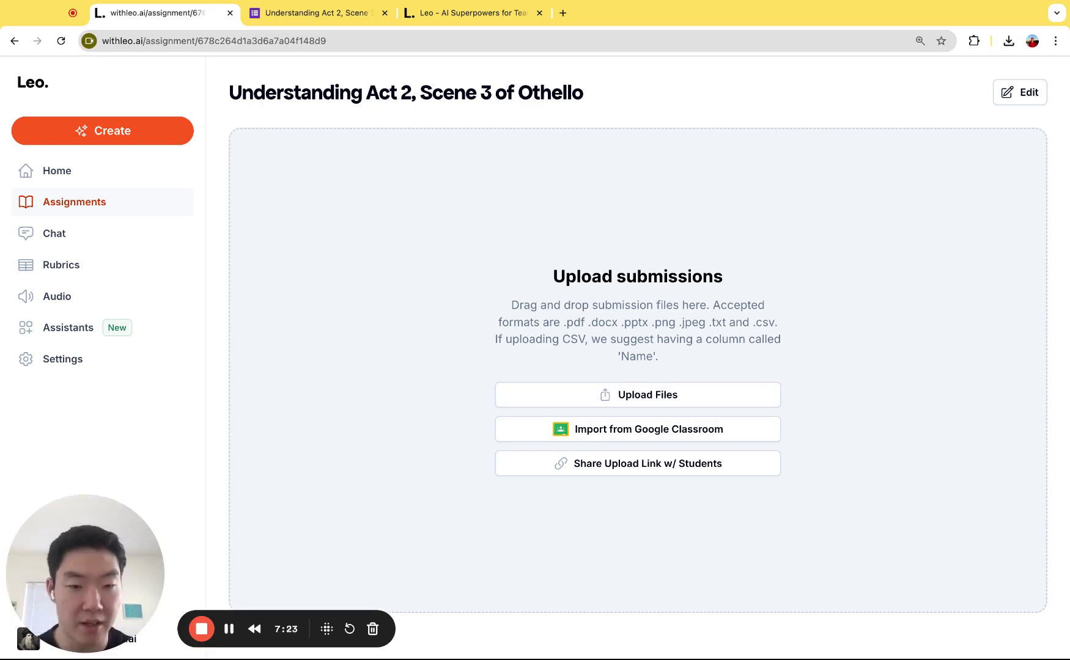
left_click_drag(1069, 538, 633, 411)
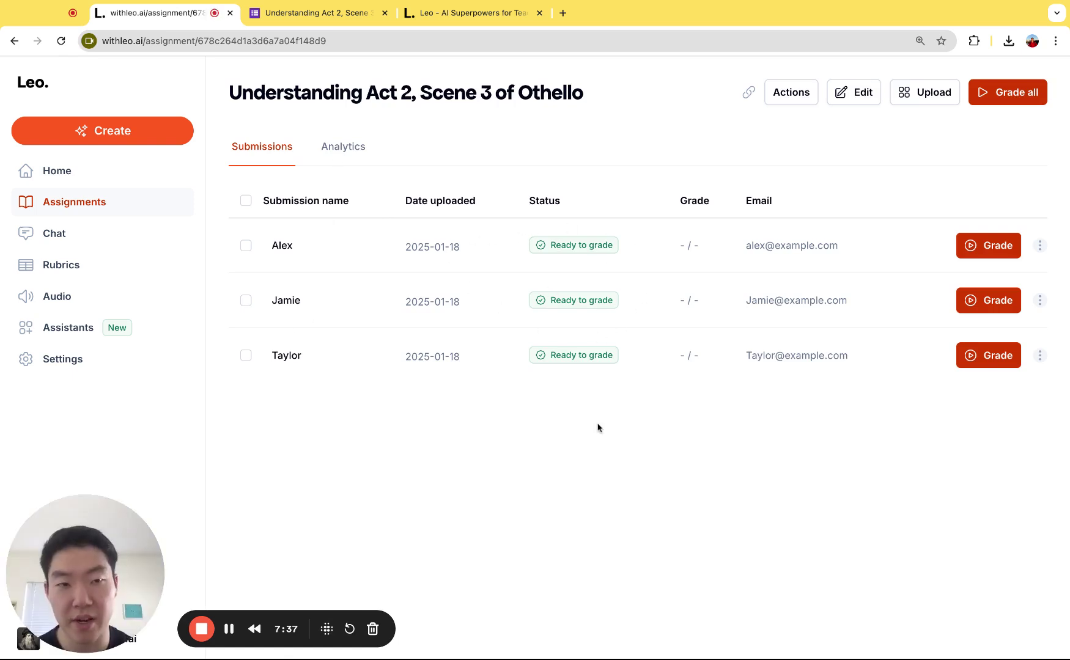
left_click(1012, 93)
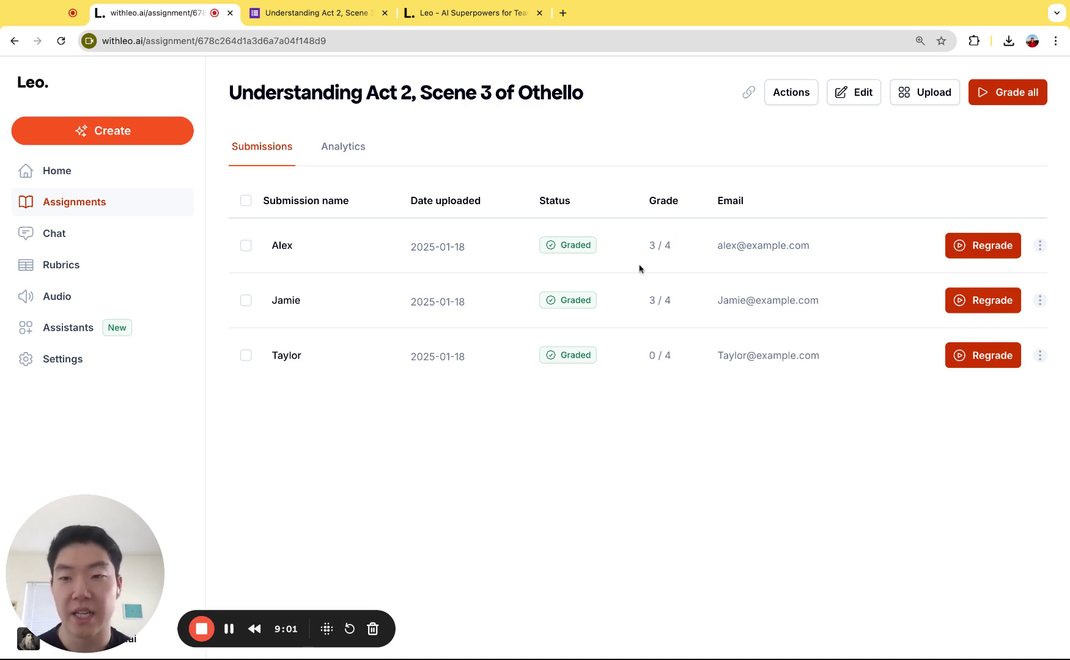
- Open the first student's graded submission and read the feedback for Question 2 alongside the student response
left_click(283, 247)
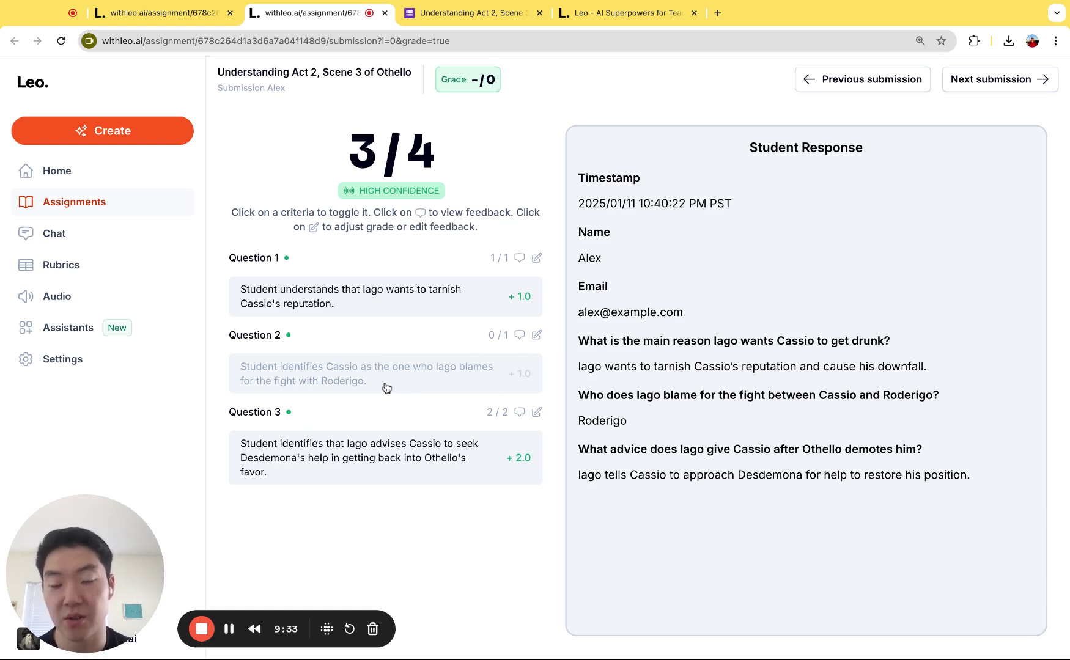
left_click(520, 337)
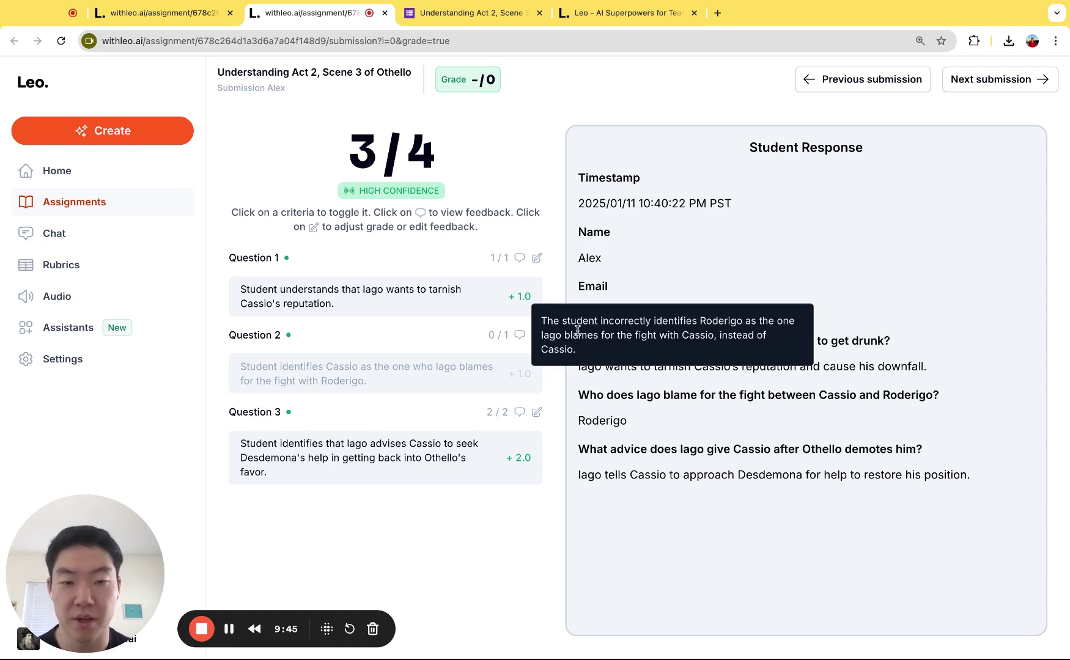
left_click(561, 395)
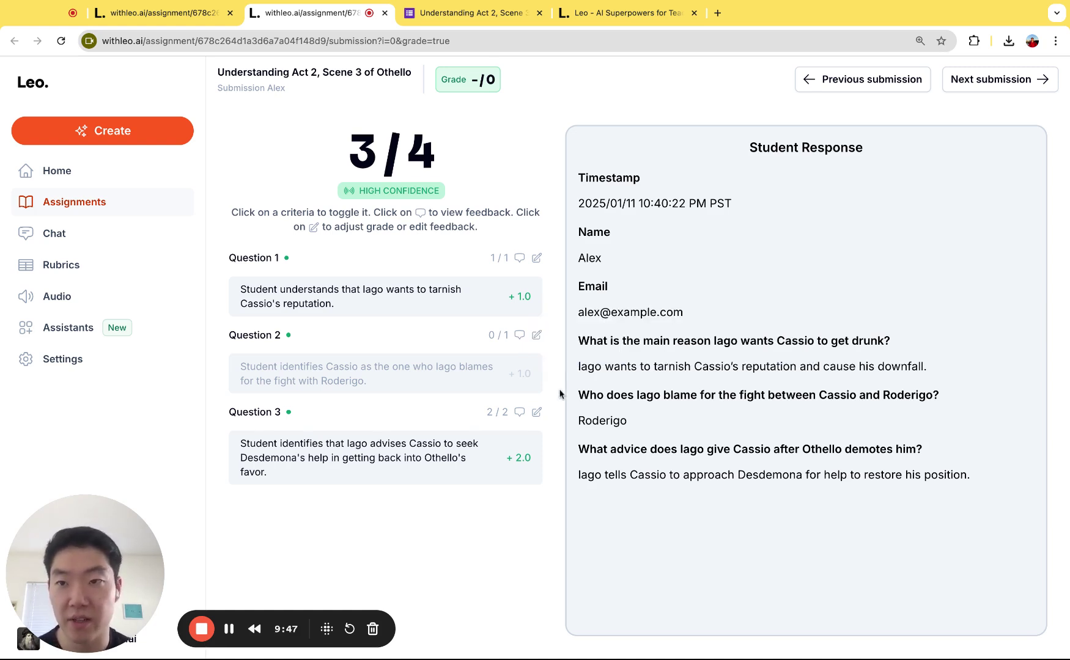
- Return to the assignment overview and examine its analytics, viewing the student results for each of the three questions' criteria
key("ctrl+shift+Tab")
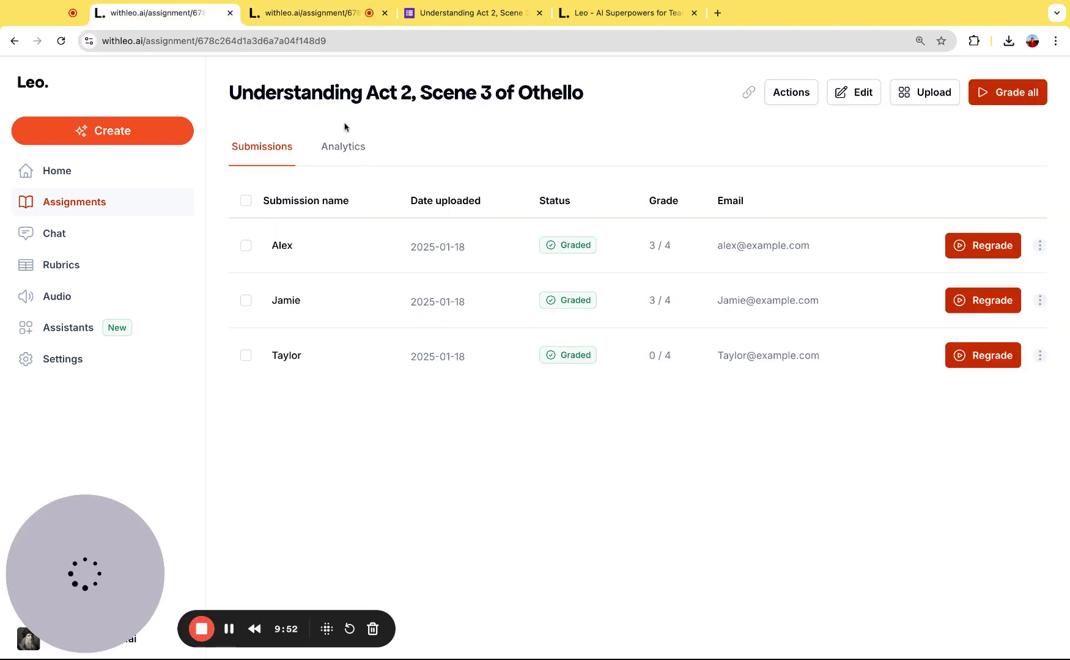
left_click(345, 146)
scroll(467, 347, "down", 5)
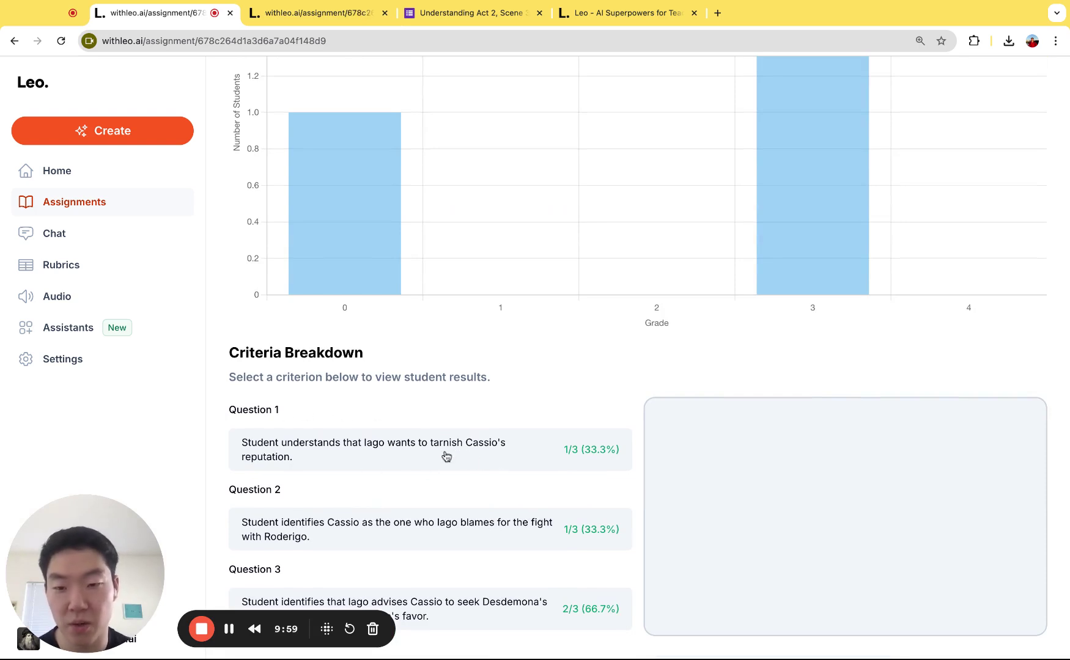
left_click(446, 457)
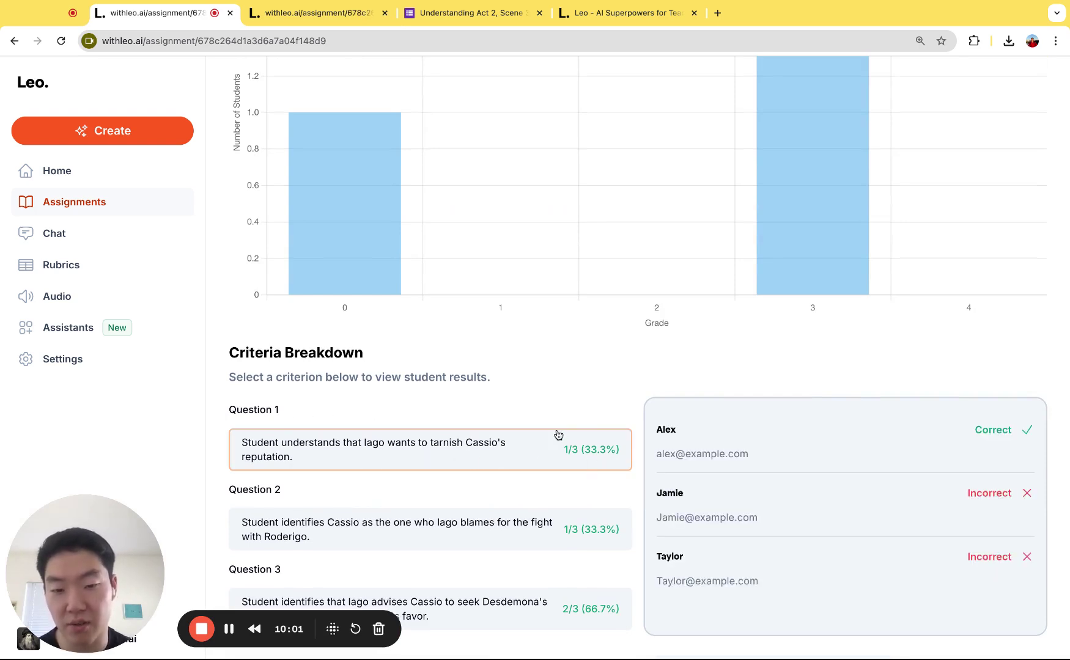
left_click(468, 531)
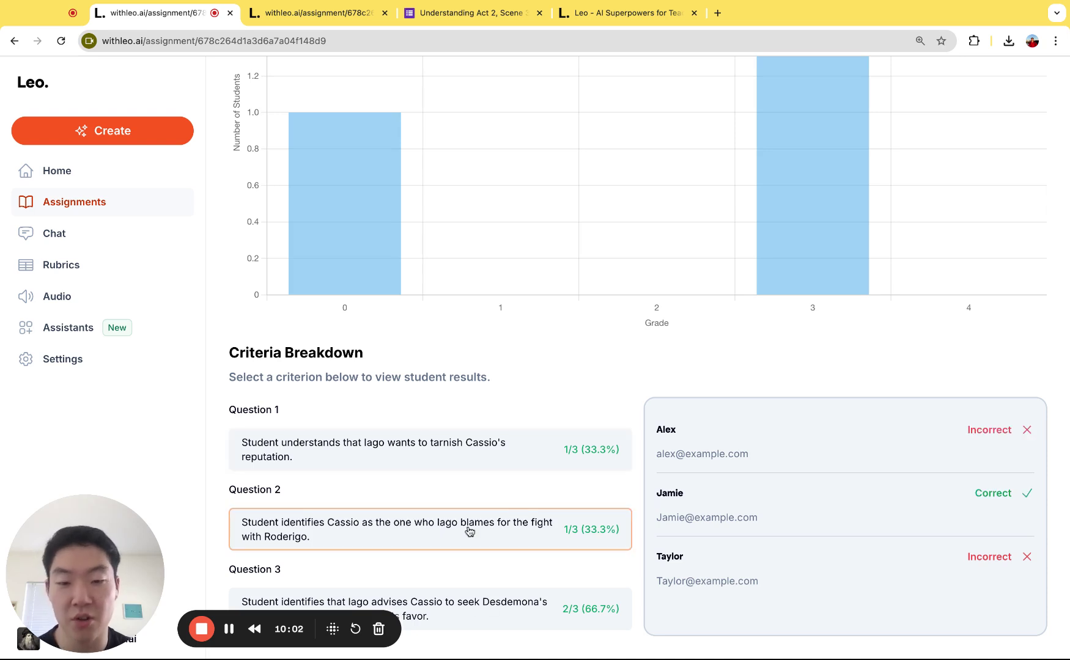
left_click(445, 603)
scroll(582, 459, "up", 7)
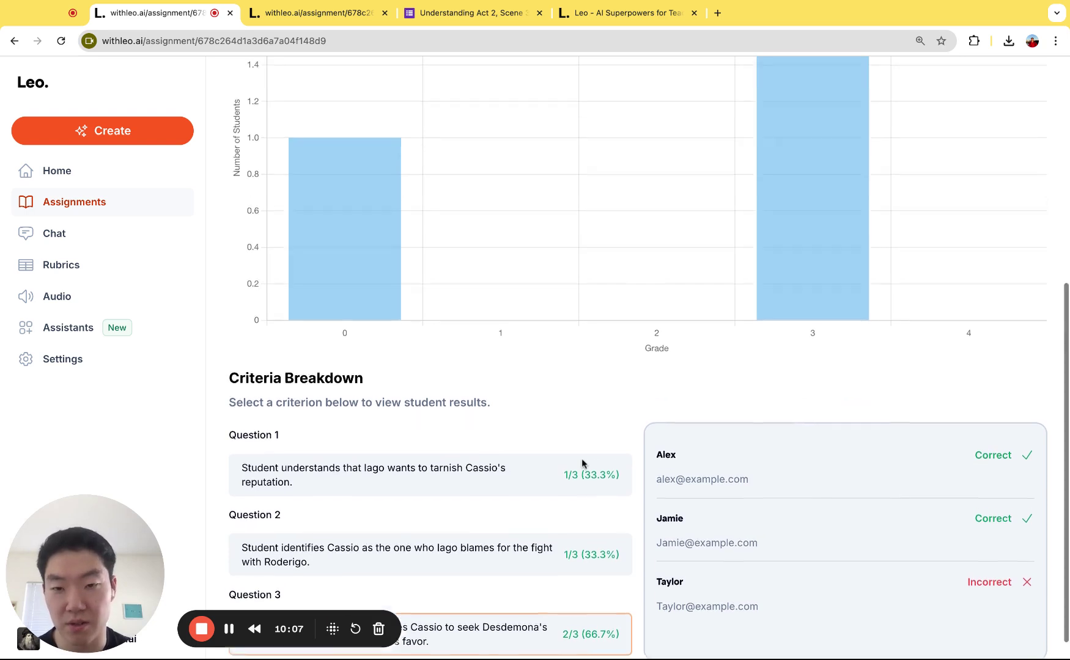
- Select all graded submissions in the assignment's submission list and bring up the bulk actions available for them
left_click(256, 151)
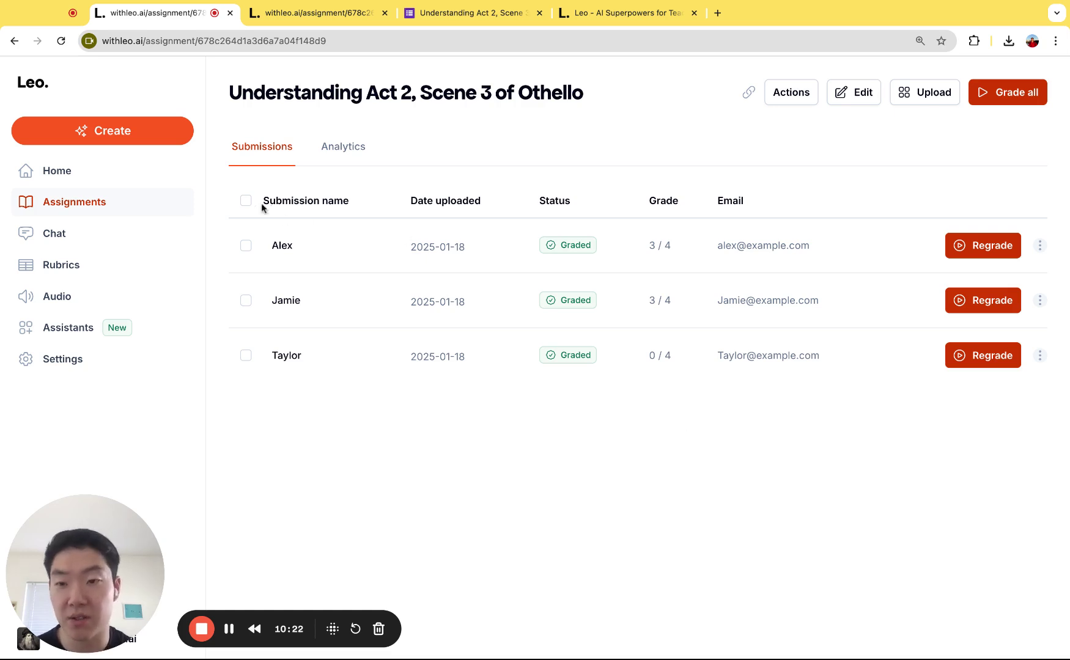
left_click(245, 201)
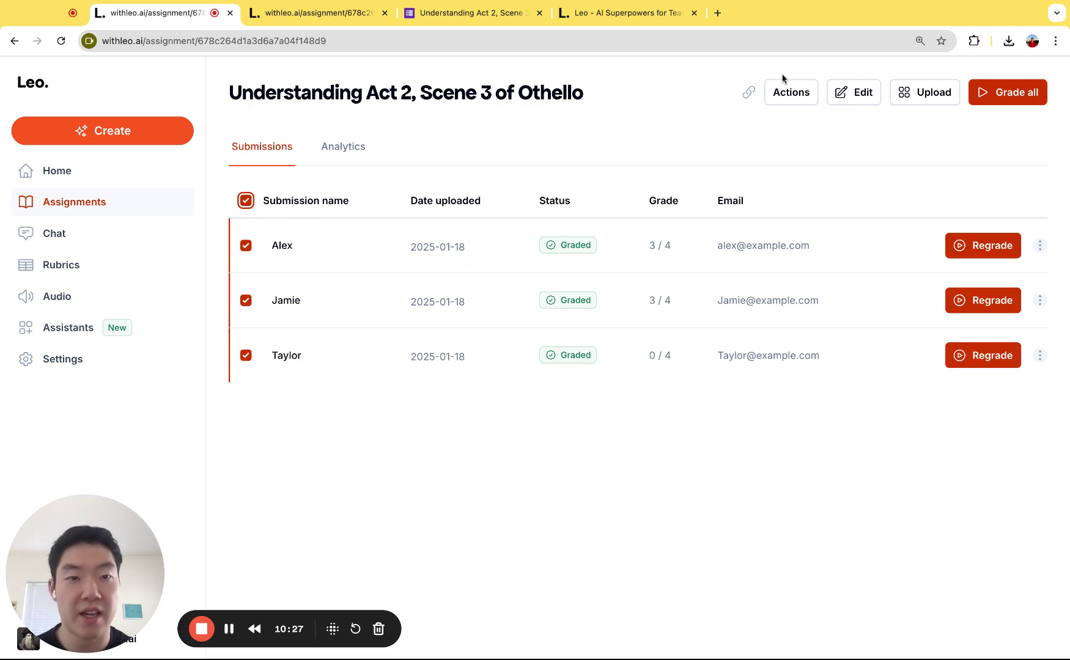
left_click(789, 95)
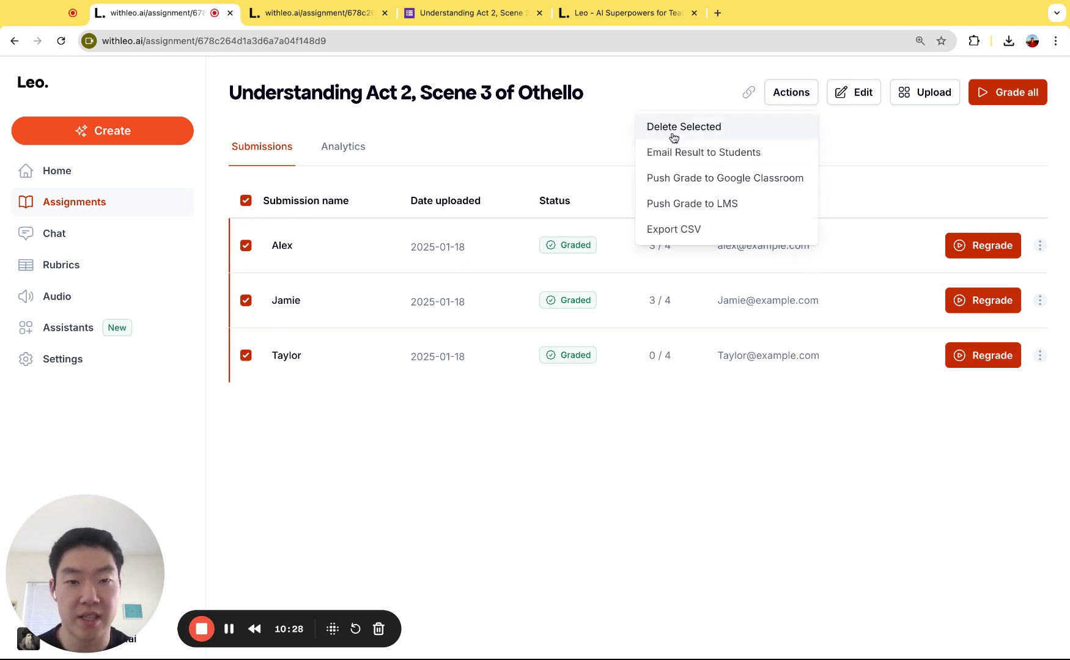